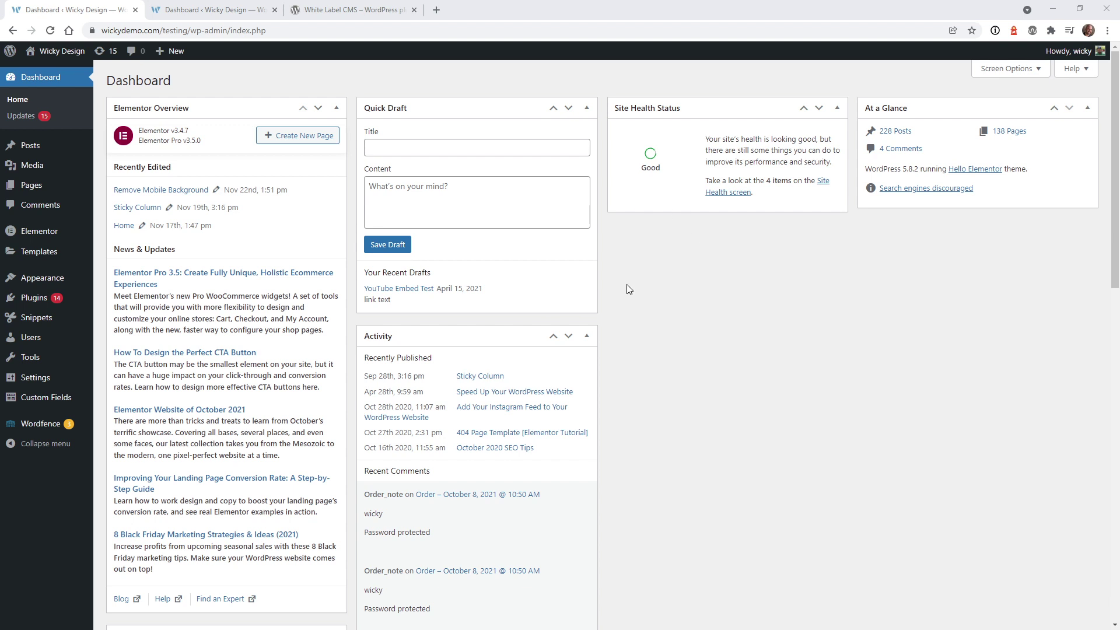
# Step: Switch to the tab showing the custom welcome dashboard with quick links, training videos and help form
pyautogui.hotkey('ctrl', 'Tab')
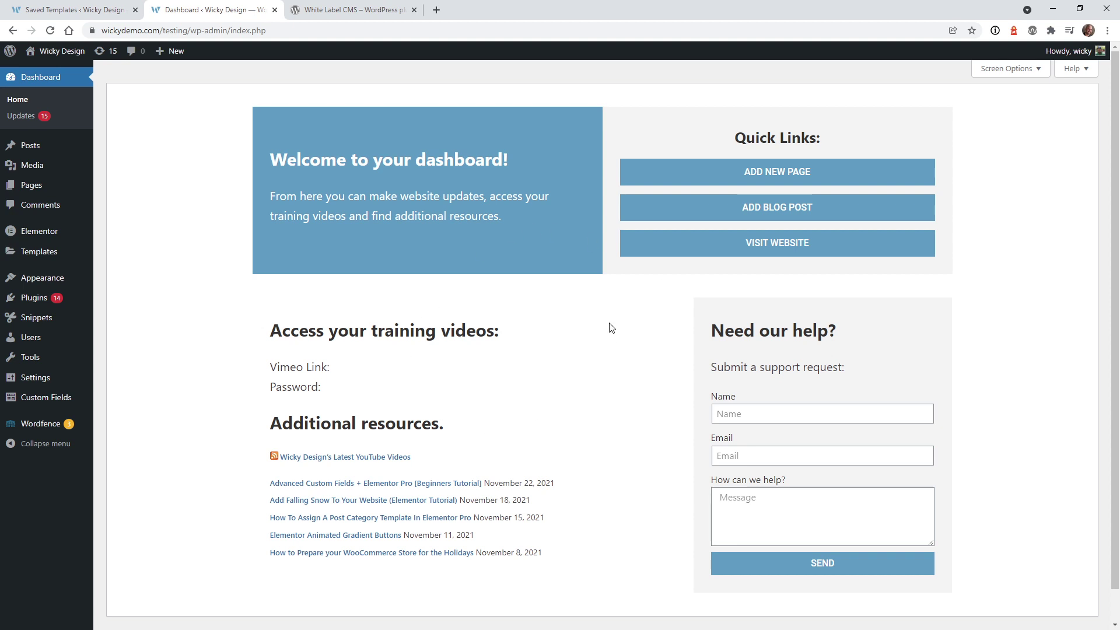
# Step: Glance at the White Label CMS plugin page, then move to the Saved Templates list
pyautogui.click(367, 10)
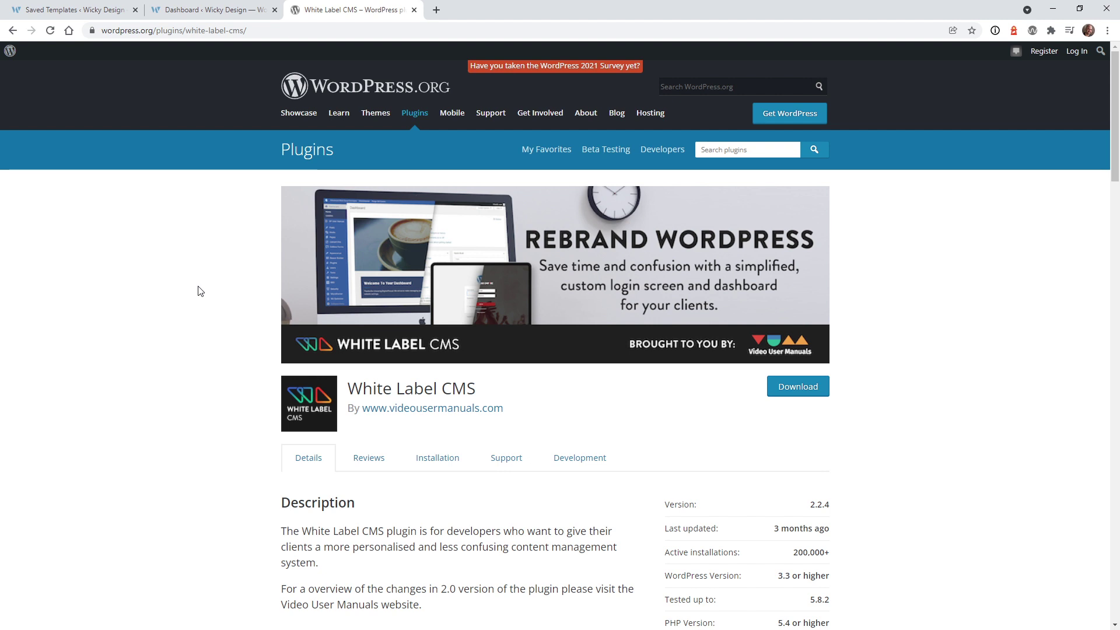
pyautogui.click(231, 8)
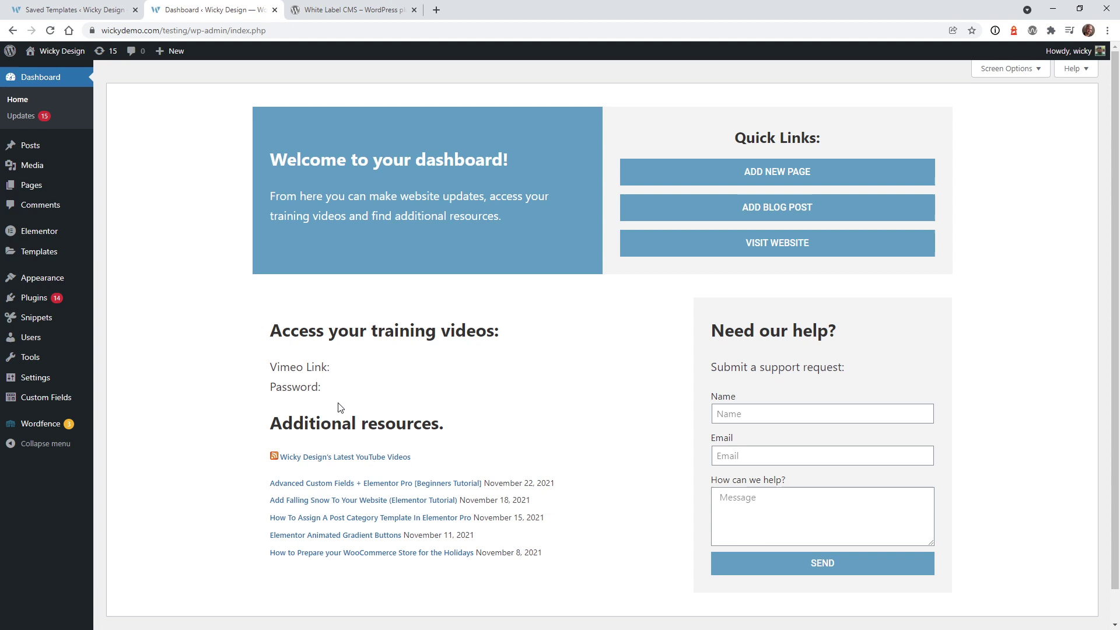
pyautogui.hotkey('ctrl', 'shift', 'Tab')
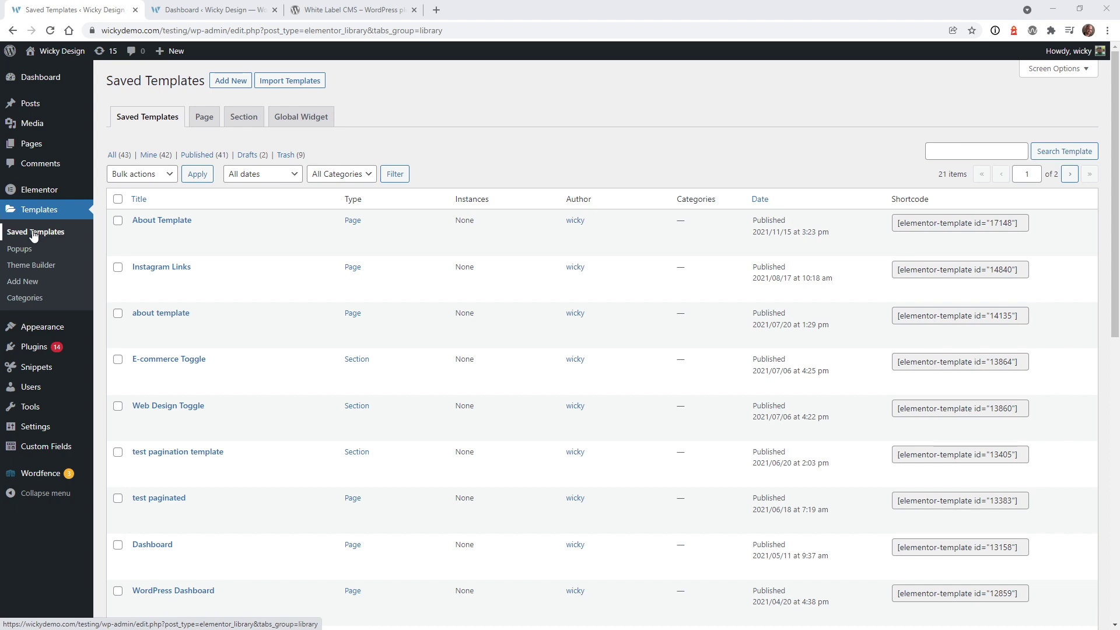
# Step: Dismiss a new Page template dialog and open 'WordPress Dashboard' in the Elementor editor
pyautogui.click(228, 81)
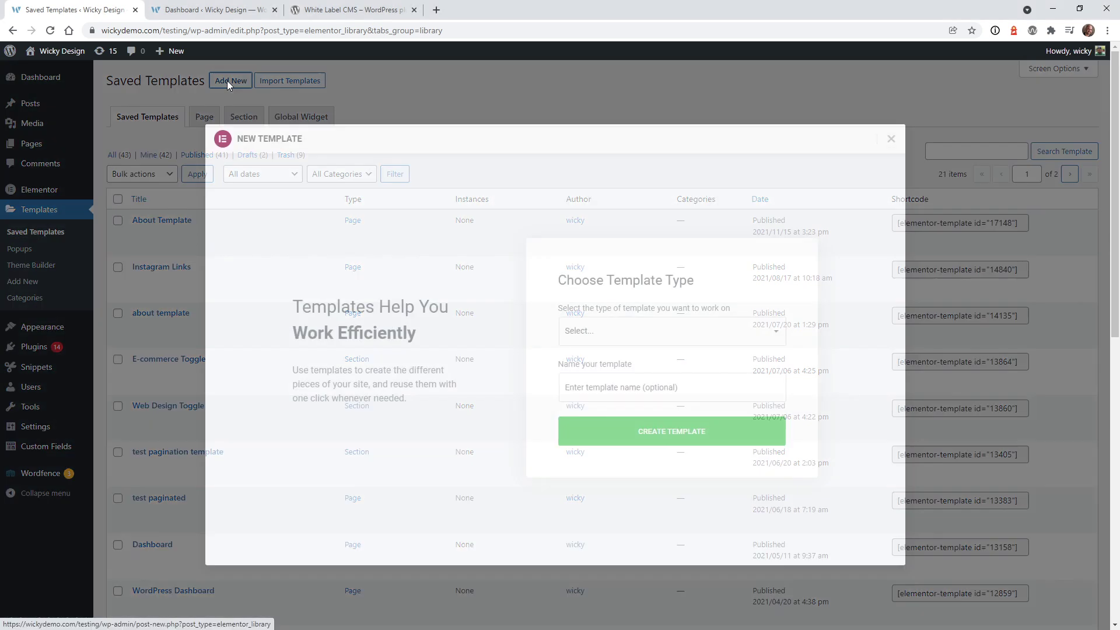
pyautogui.click(617, 340)
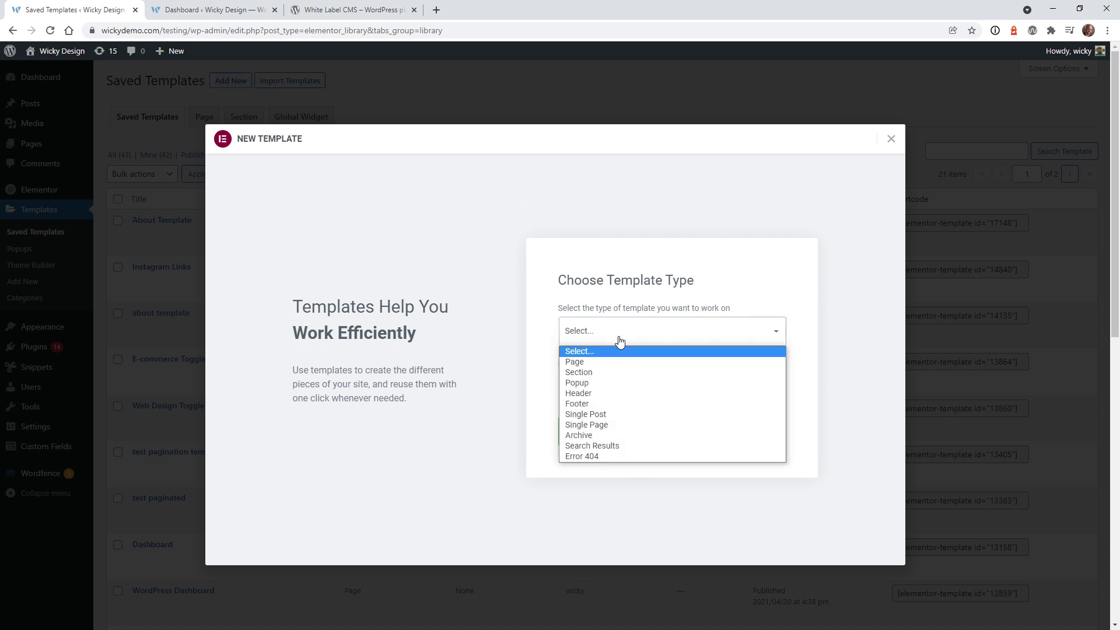
pyautogui.click(597, 364)
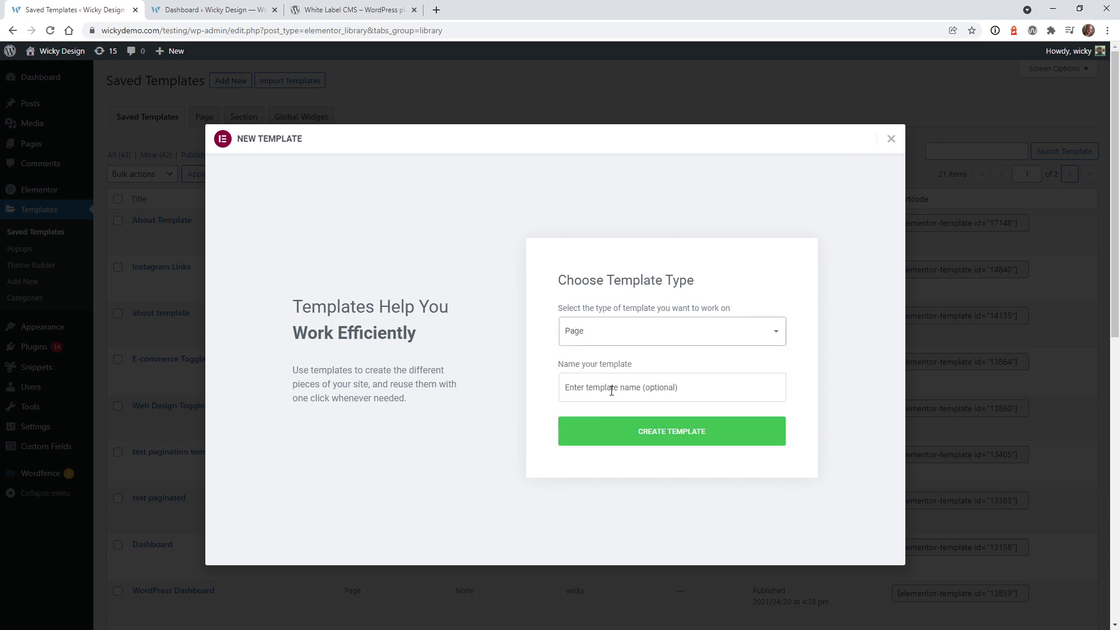
pyautogui.click(890, 139)
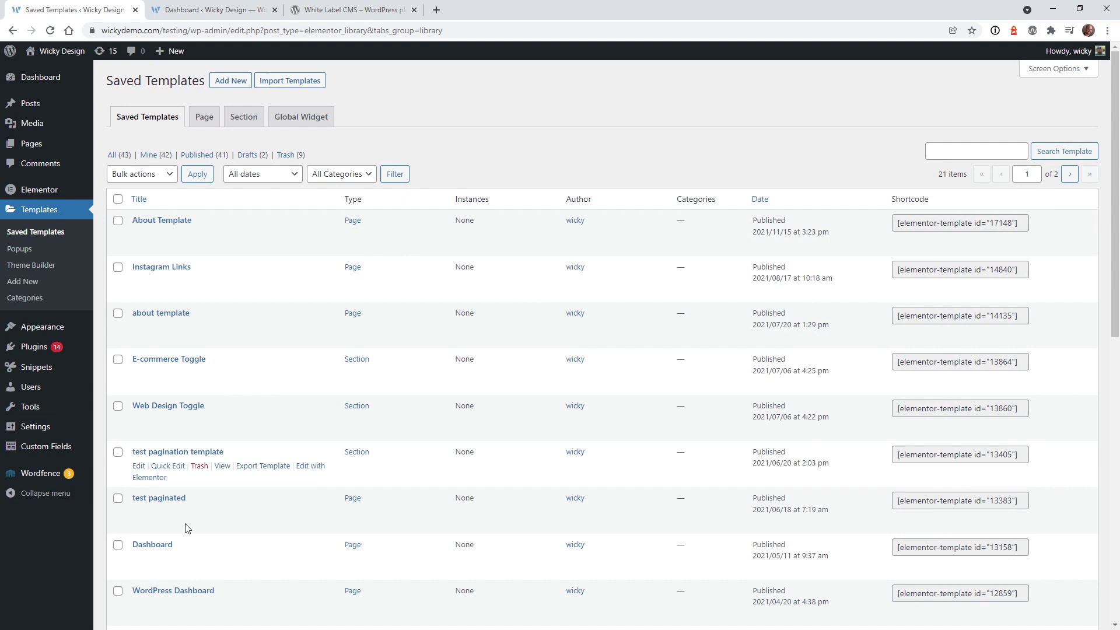
pyautogui.keyDown('ctrl'); pyautogui.click(313, 605); pyautogui.keyUp('ctrl')
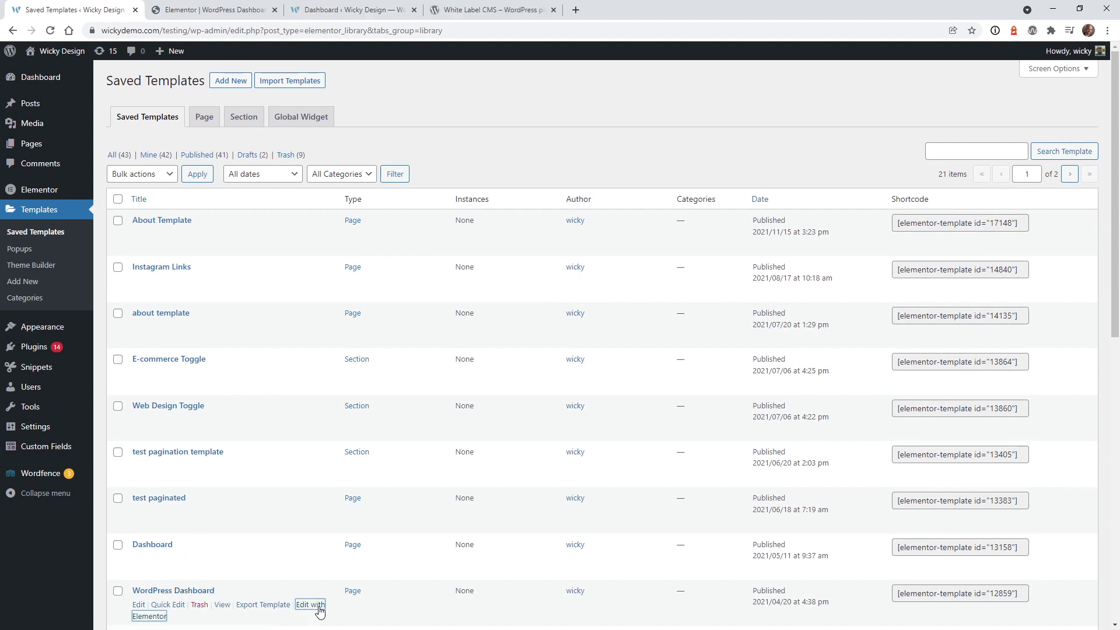
pyautogui.click(228, 5)
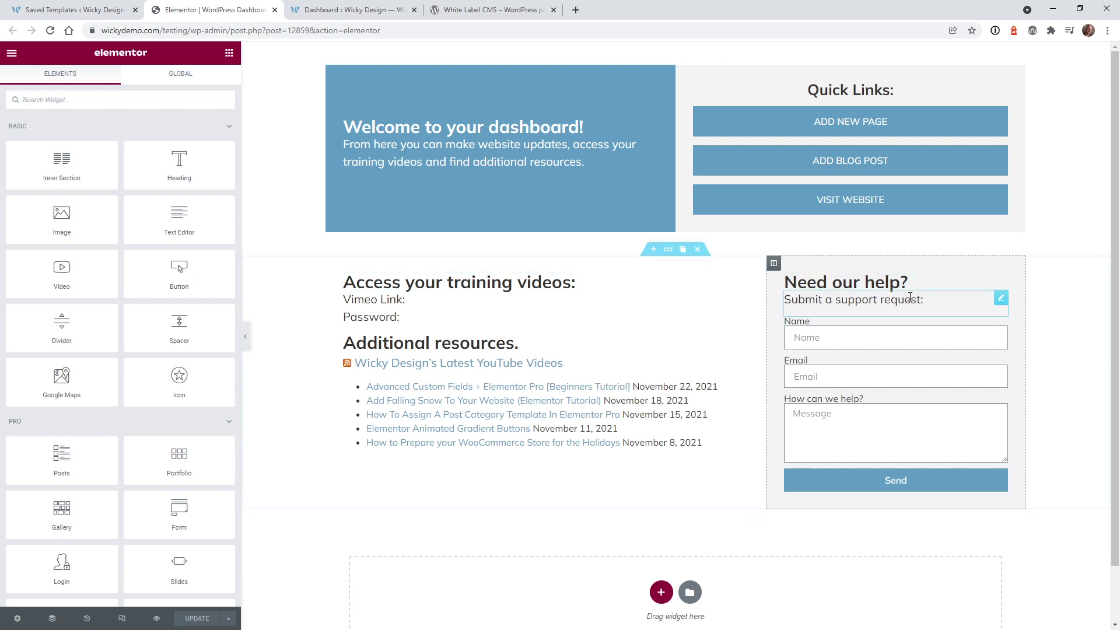
# Step: View Page Settings, then open Edit Section for the top welcome and quick-links section
pyautogui.click(17, 619)
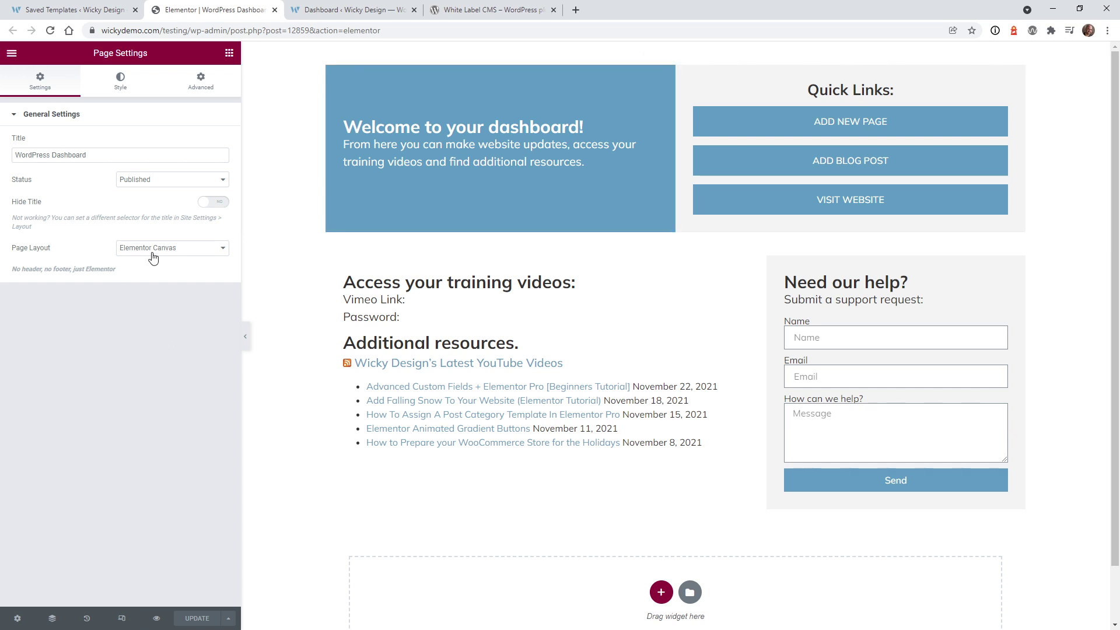
pyautogui.click(286, 193)
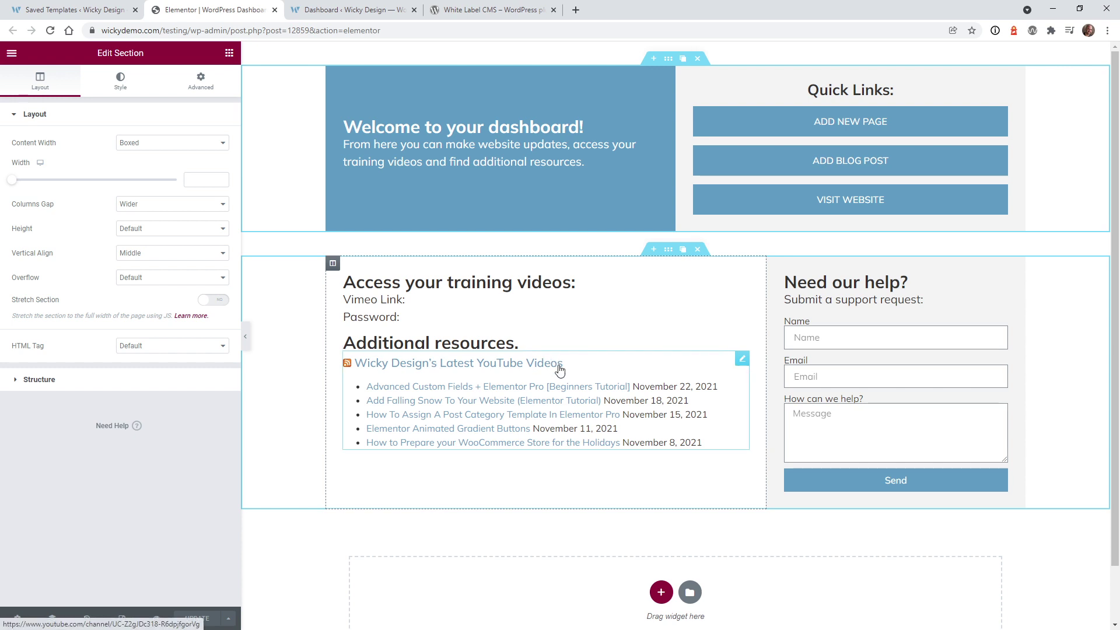
# Step: Open the Edit RSS panel for the 'Wicky Design's Latest YouTube Videos' feed
pyautogui.click(742, 359)
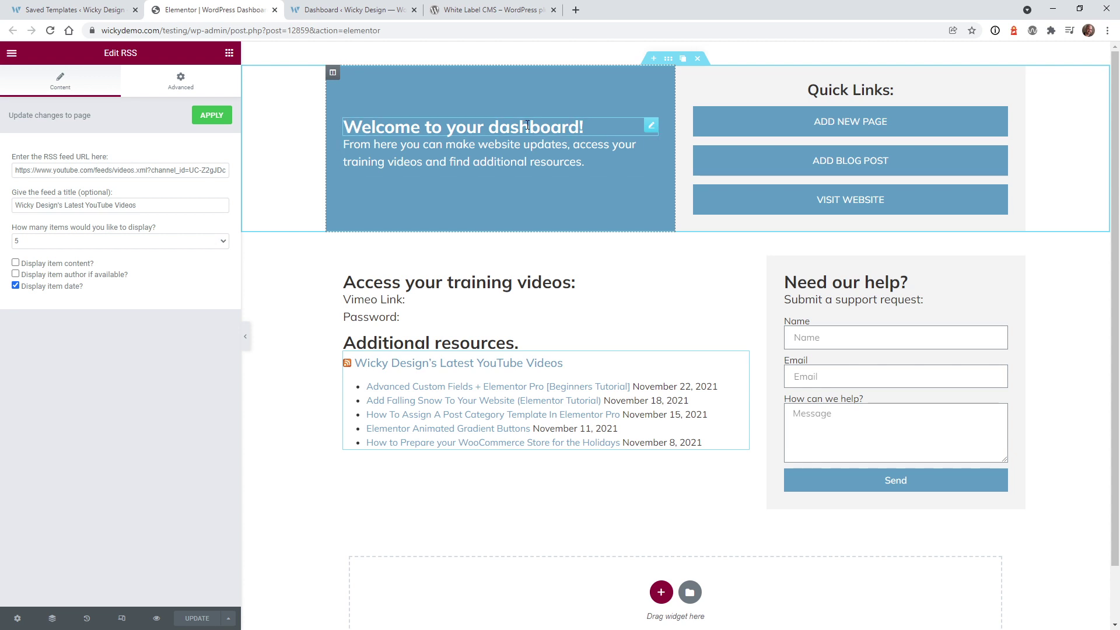
# Step: Inspect the welcome heading's Style typography settings
pyautogui.click(651, 127)
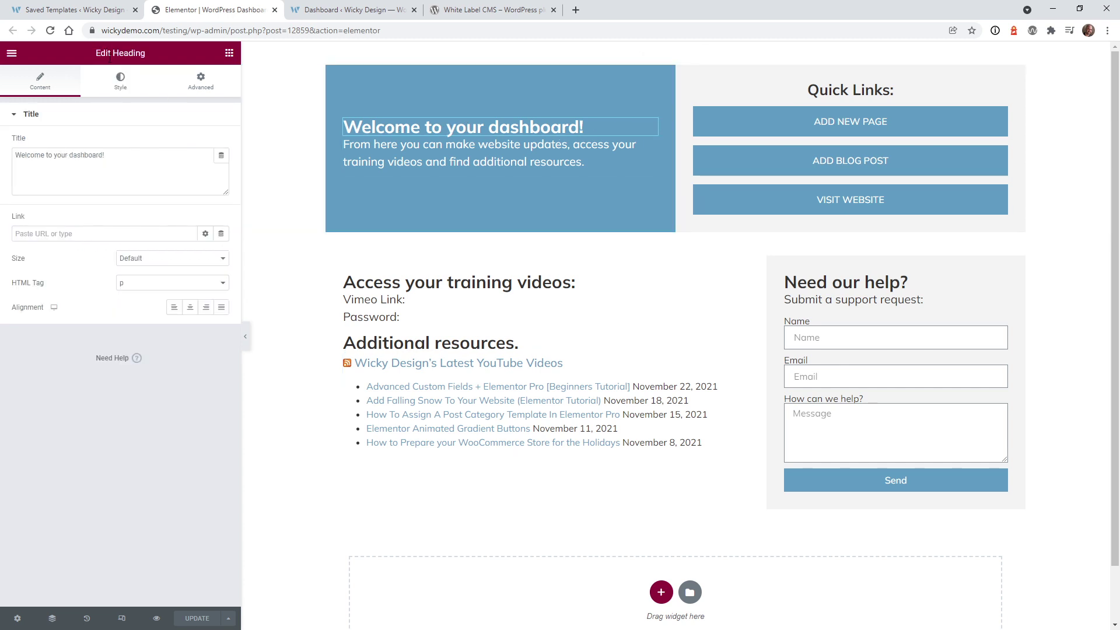
pyautogui.moveTo(56, 155); pyautogui.dragTo(117, 157)
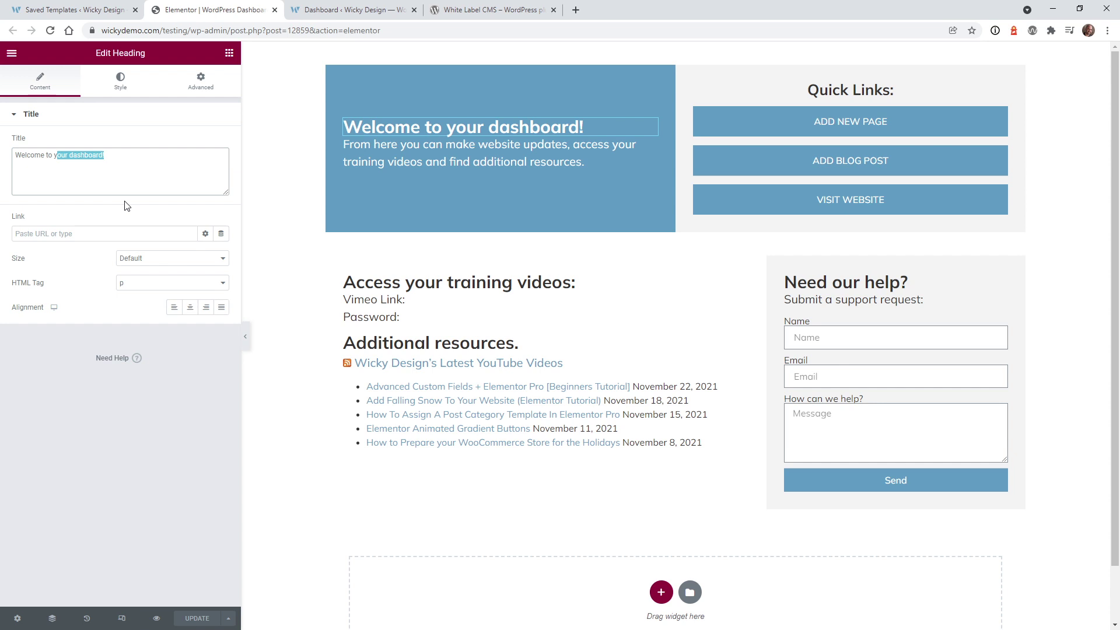
pyautogui.click(117, 87)
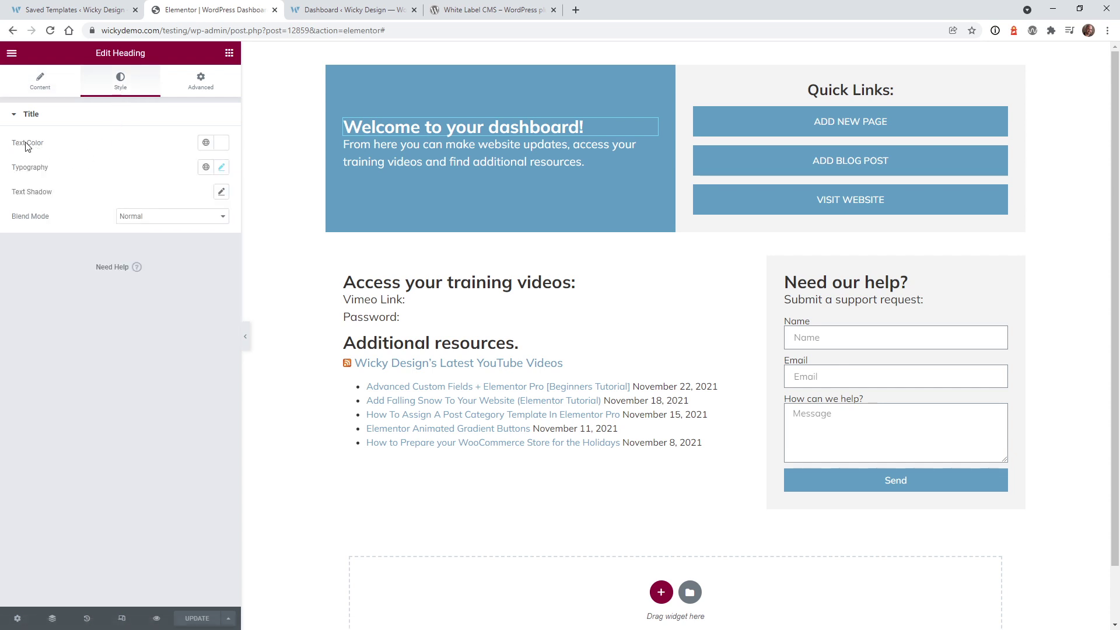
pyautogui.click(221, 168)
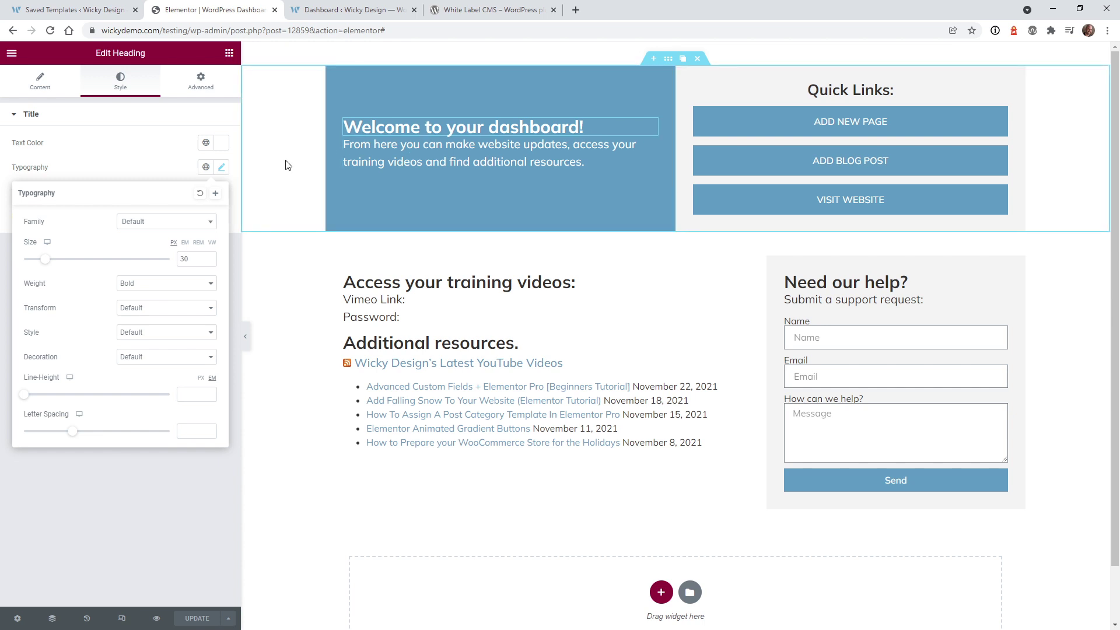
pyautogui.click(158, 509)
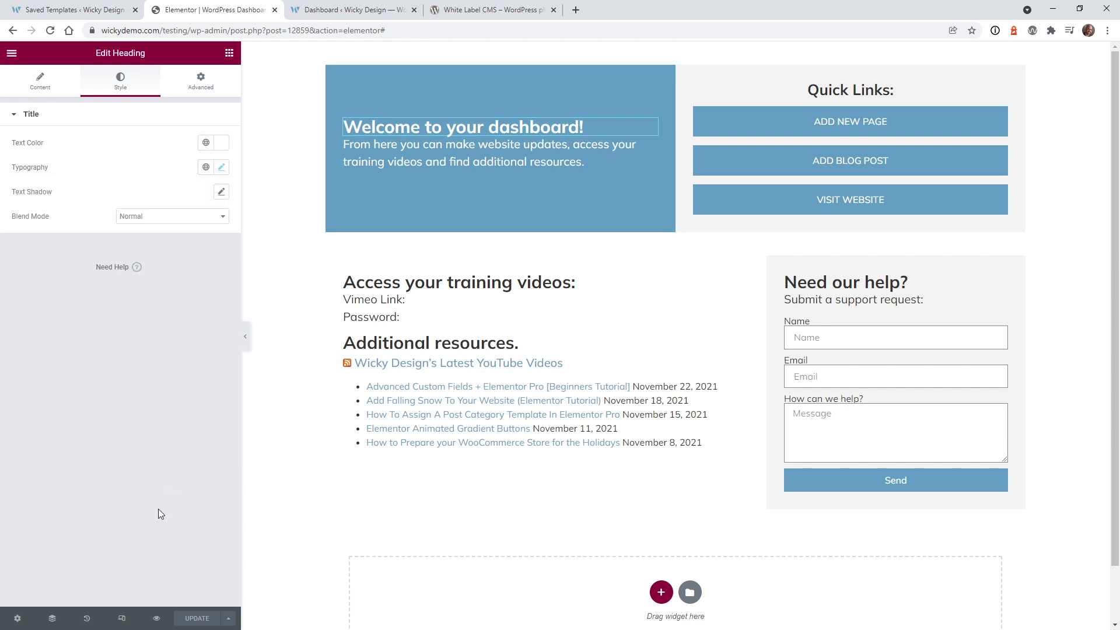
pyautogui.click(493, 10)
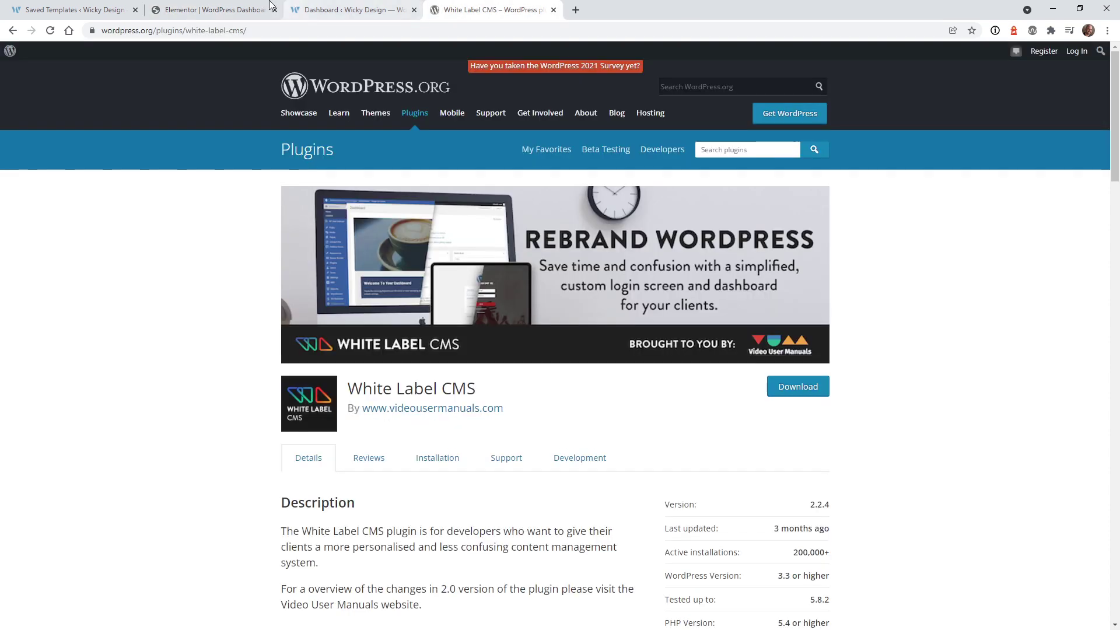
pyautogui.click(229, 6)
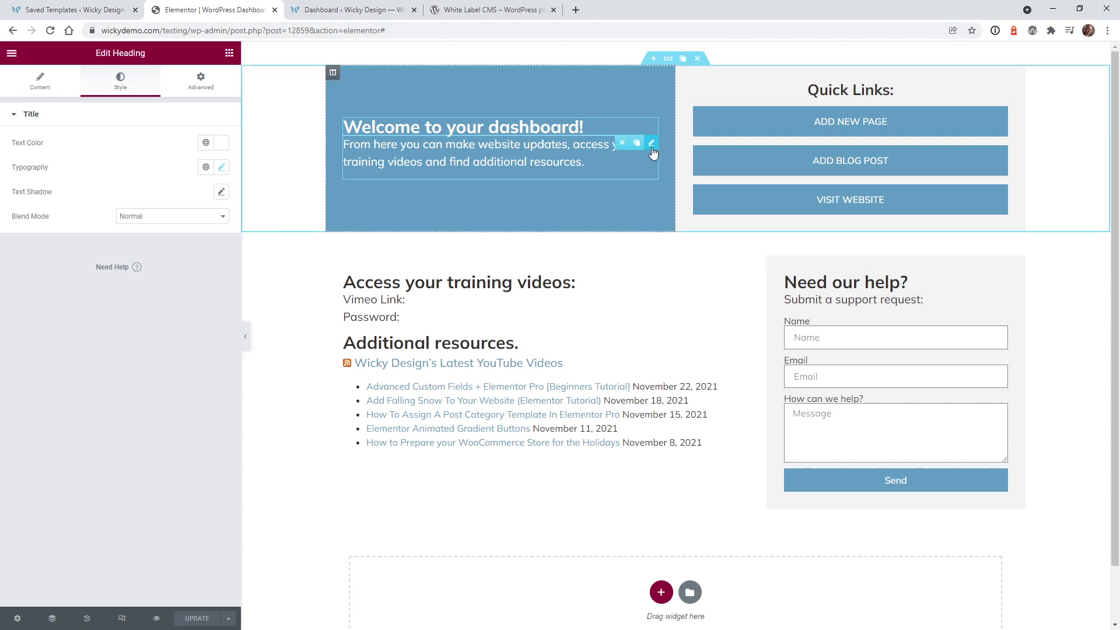
# Step: Check the welcome paragraph's typography (white, size 20), then bring up the Quick Links heading's style settings
pyautogui.click(651, 143)
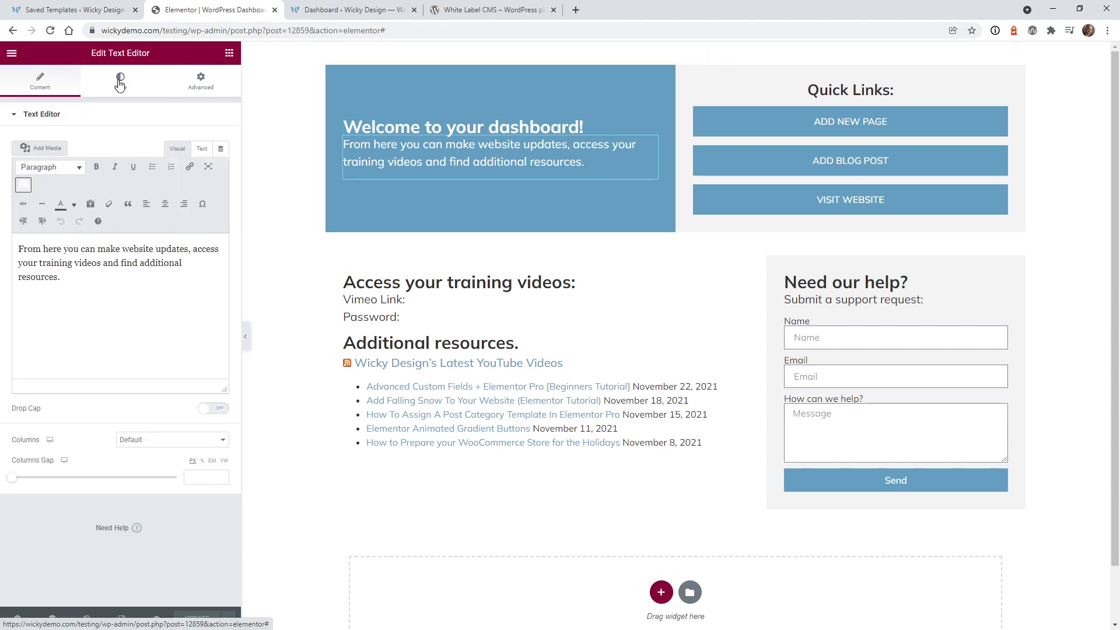
pyautogui.click(119, 78)
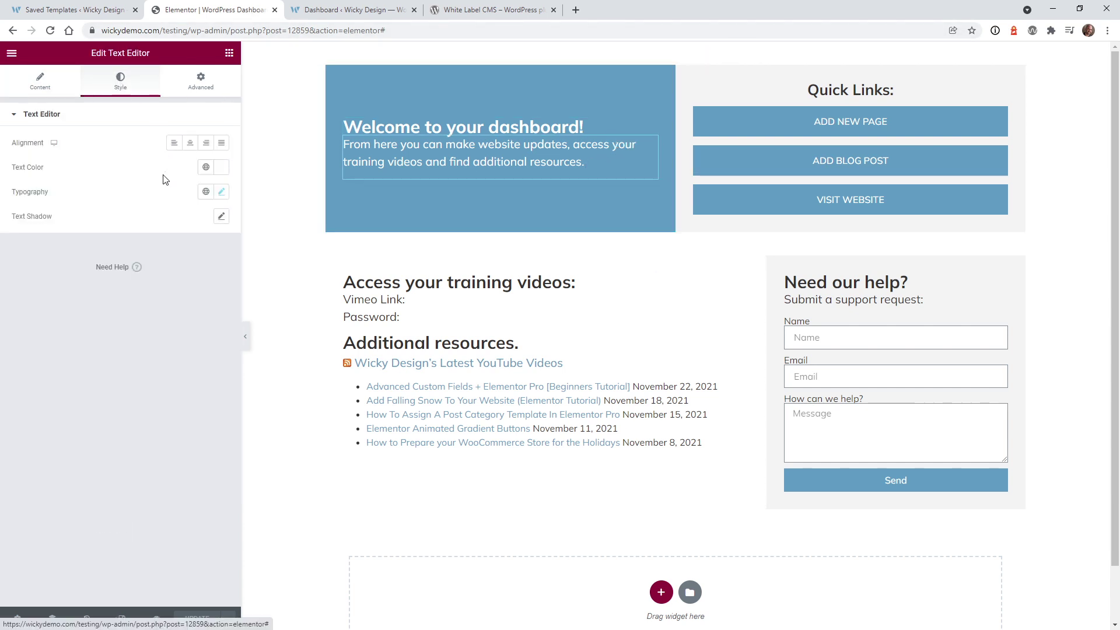
pyautogui.click(221, 192)
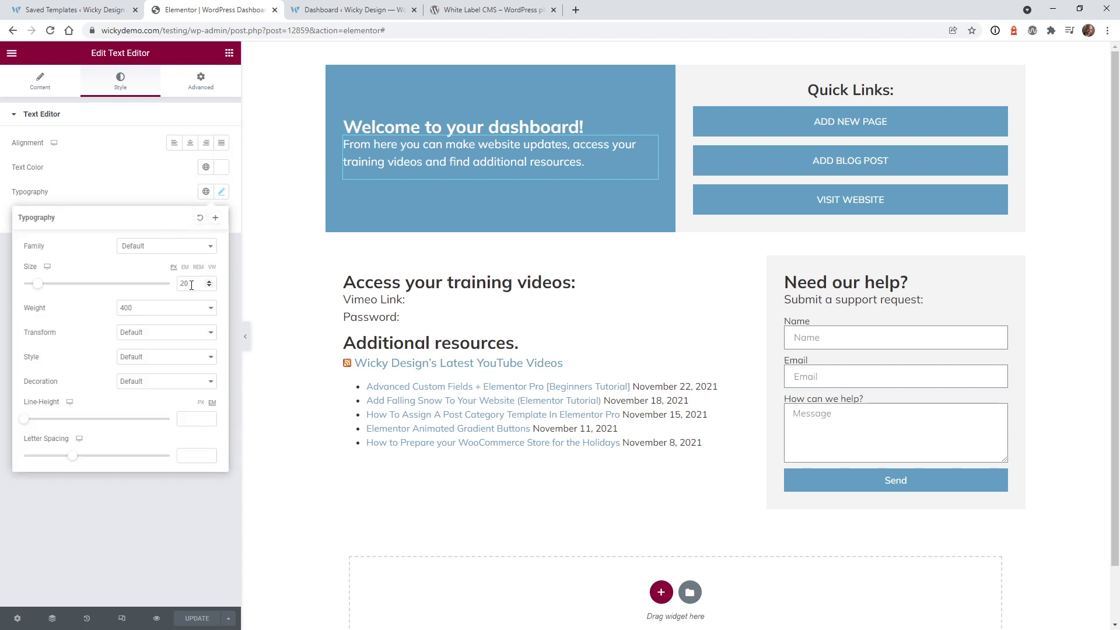
pyautogui.click(203, 517)
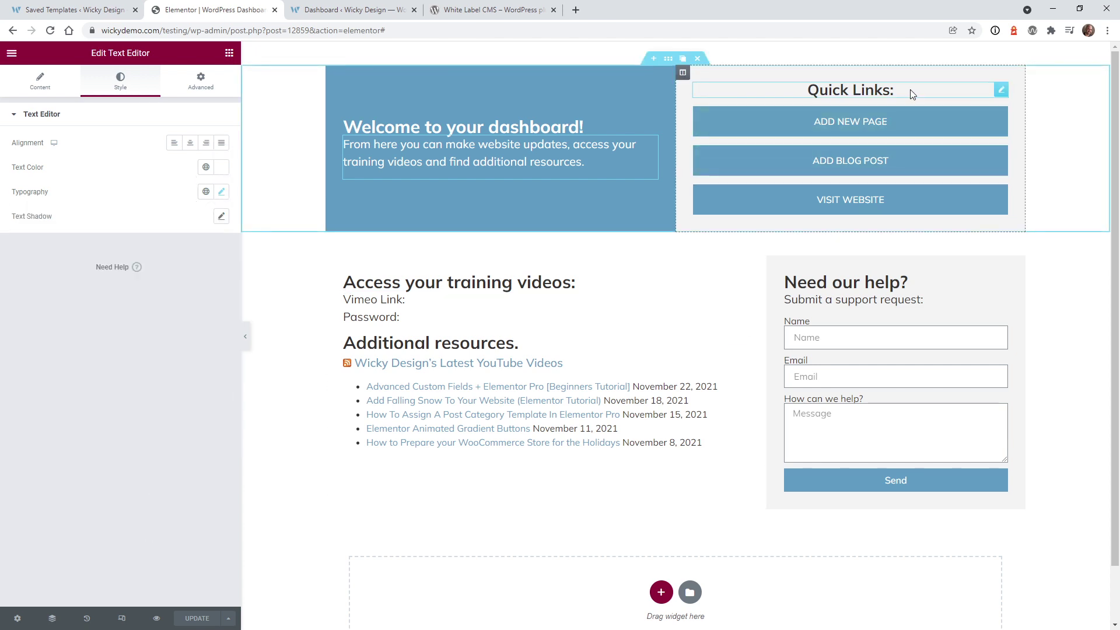
pyautogui.click(1001, 91)
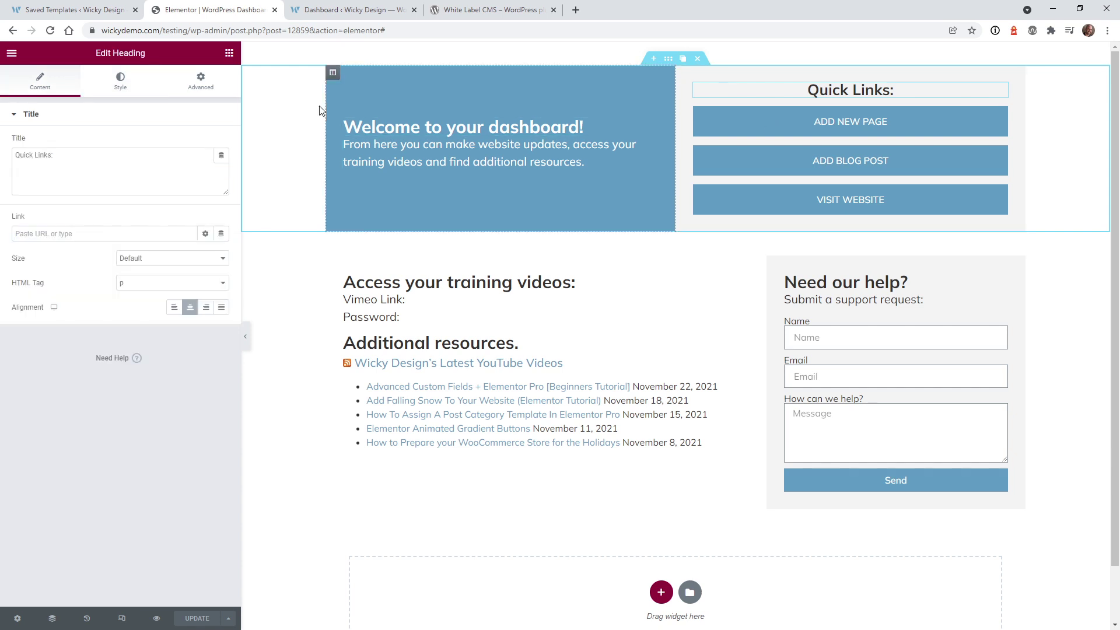
pyautogui.click(119, 85)
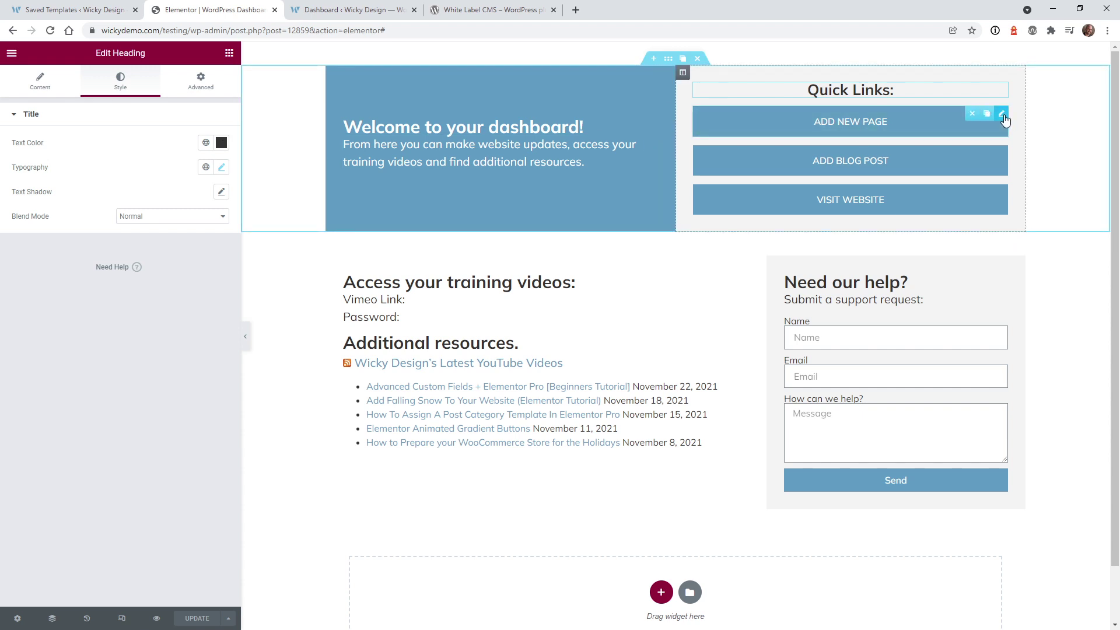
# Step: Copy the Pages list URL (wp-admin/edit.php?post_type=page) for the ADD NEW PAGE button's link
pyautogui.click(1001, 115)
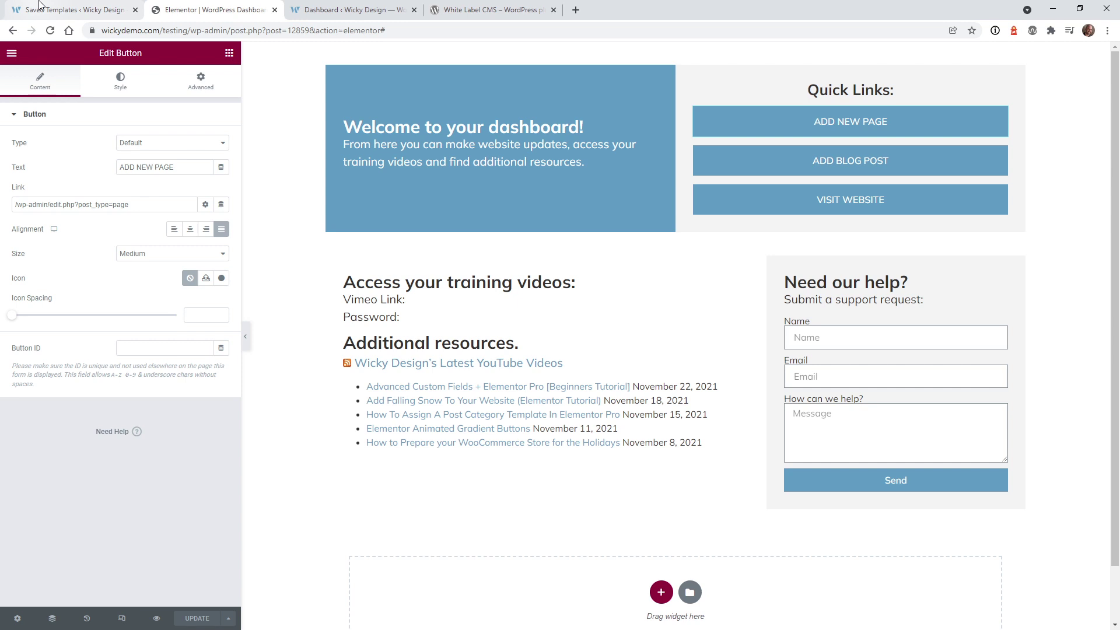
pyautogui.click(57, 9)
pyautogui.moveTo(52, 149)
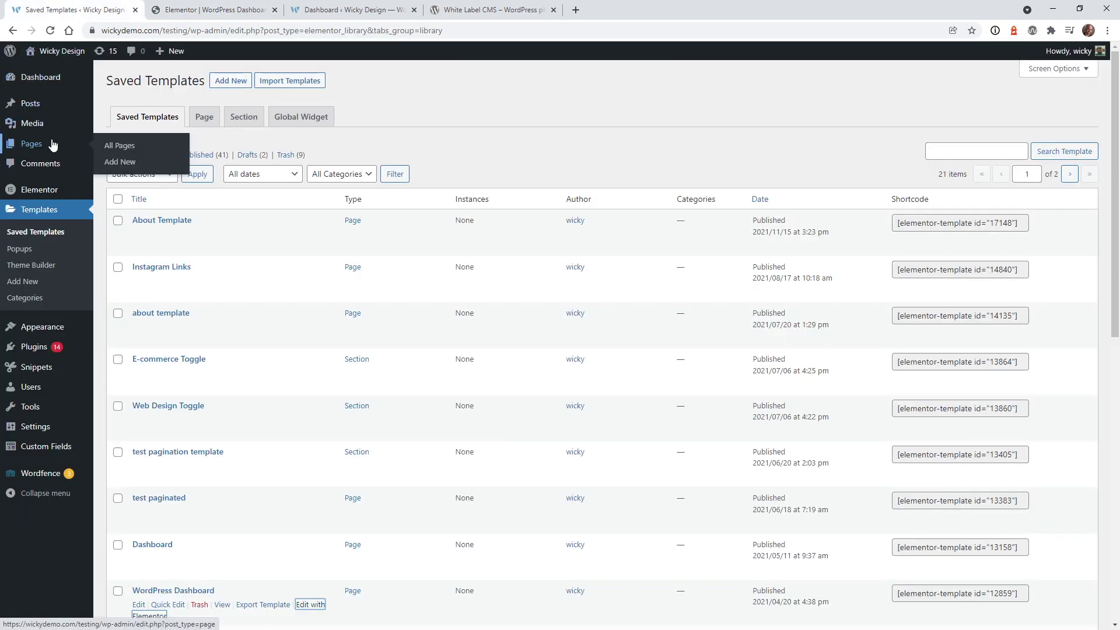
pyautogui.rightClick(53, 146)
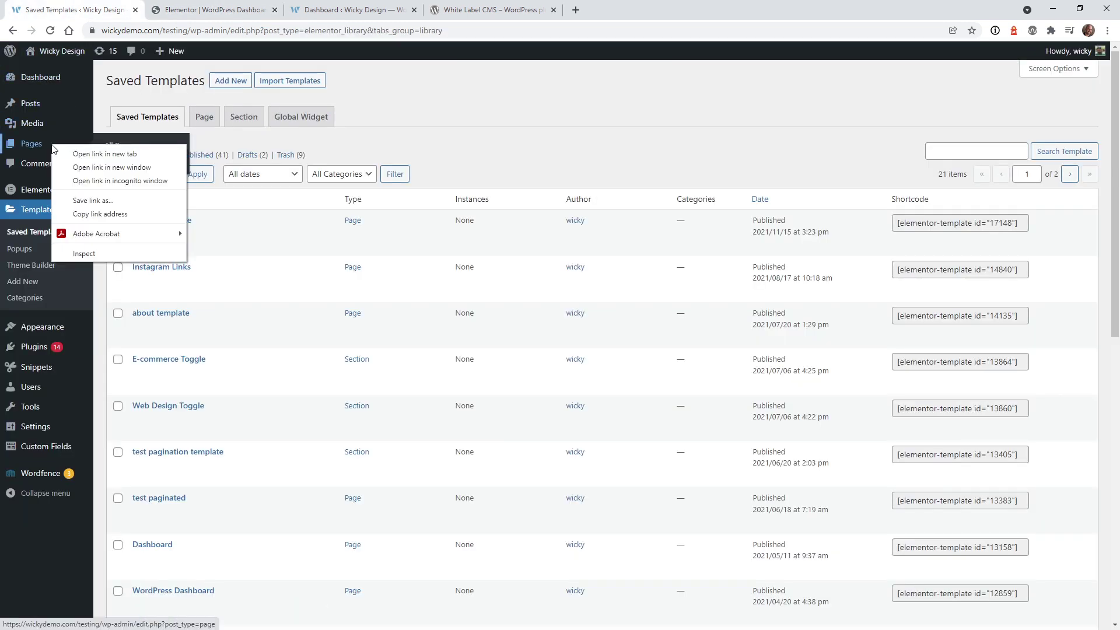
pyautogui.click(100, 214)
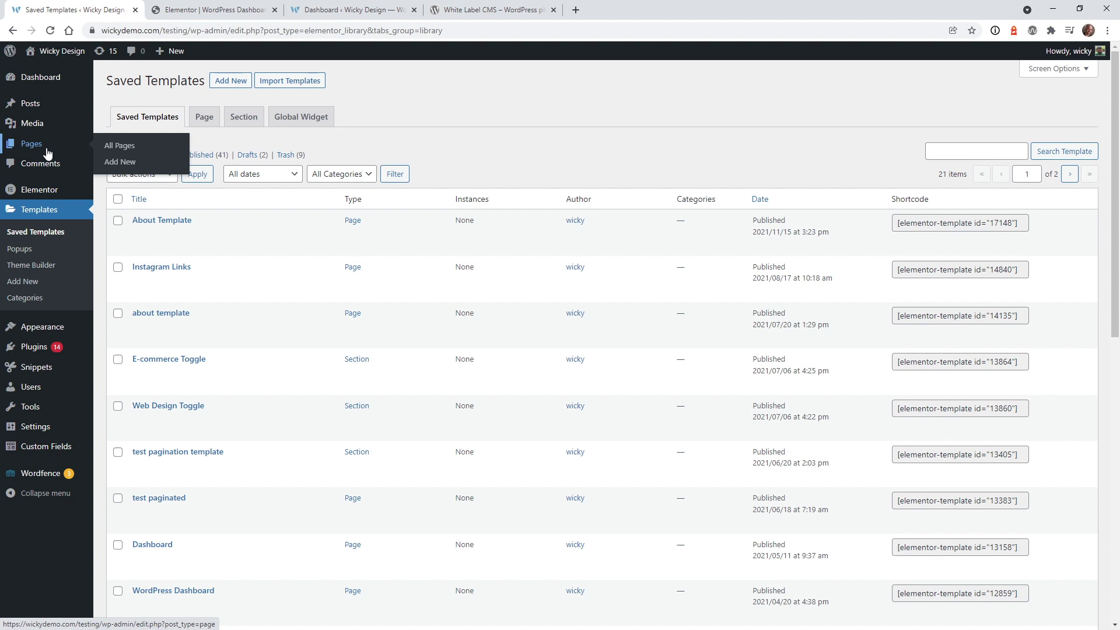
pyautogui.click(245, 31)
pyautogui.hotkey('ctrl', 'v')
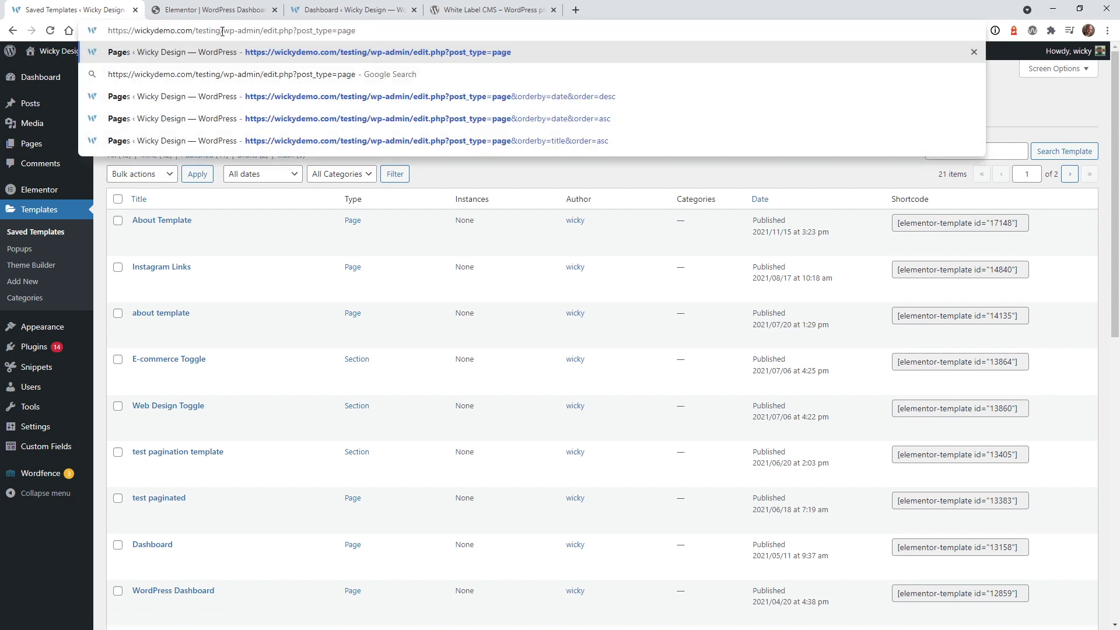
pyautogui.moveTo(225, 32); pyautogui.dragTo(364, 32)
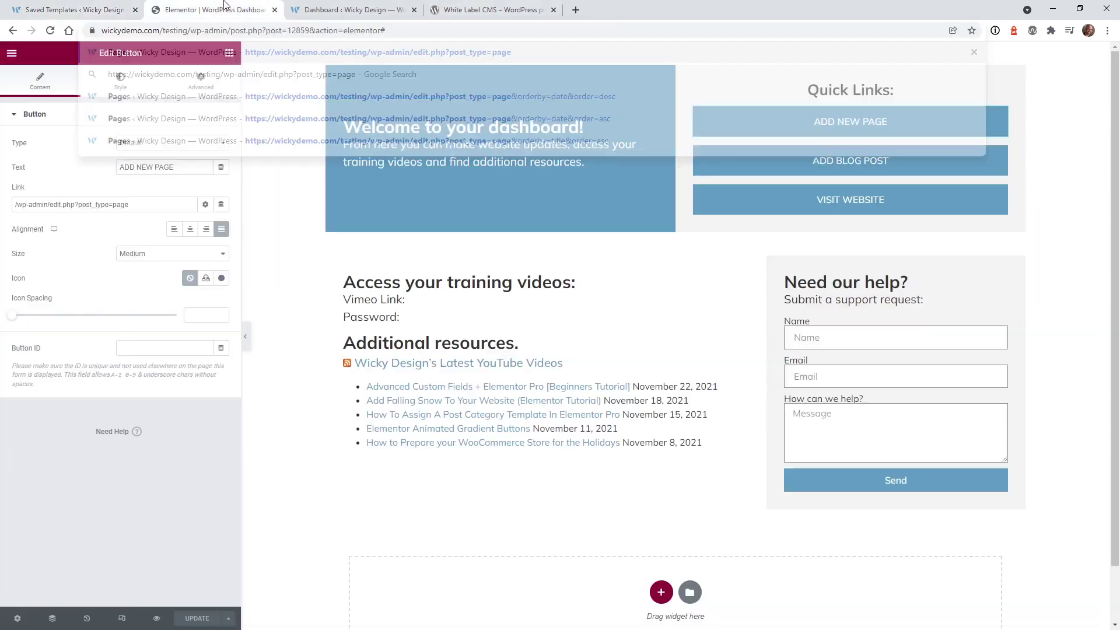
# Step: Confirm the copied URL opens the admin Pages list, then return to the editor and White Label CMS page
pyautogui.click(227, 8)
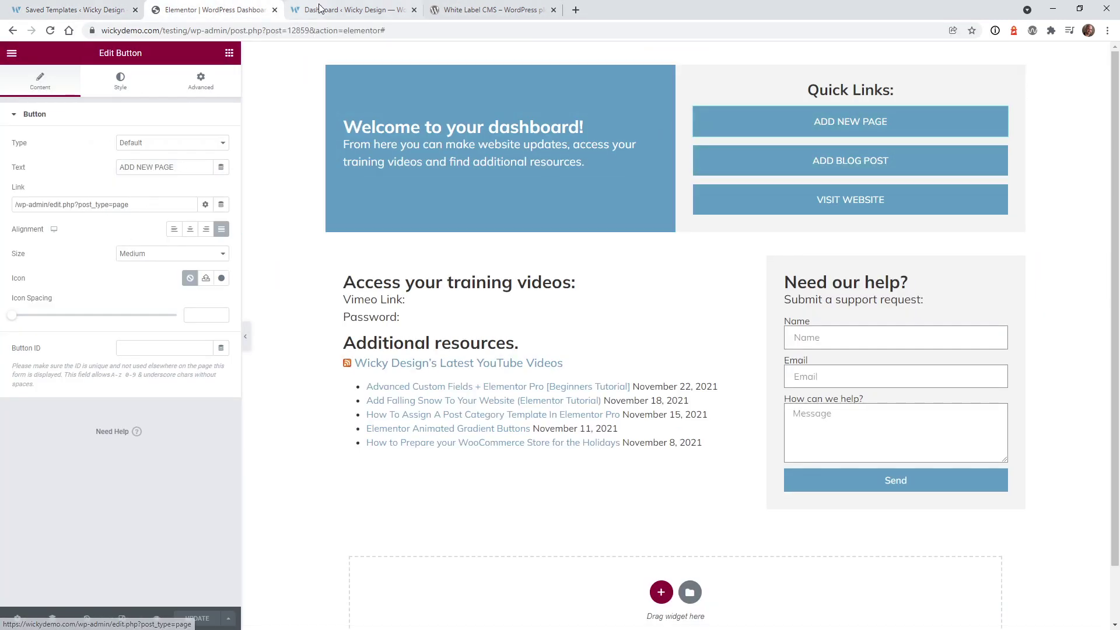
pyautogui.click(76, 10)
pyautogui.moveTo(32, 128)
pyautogui.press('Return')
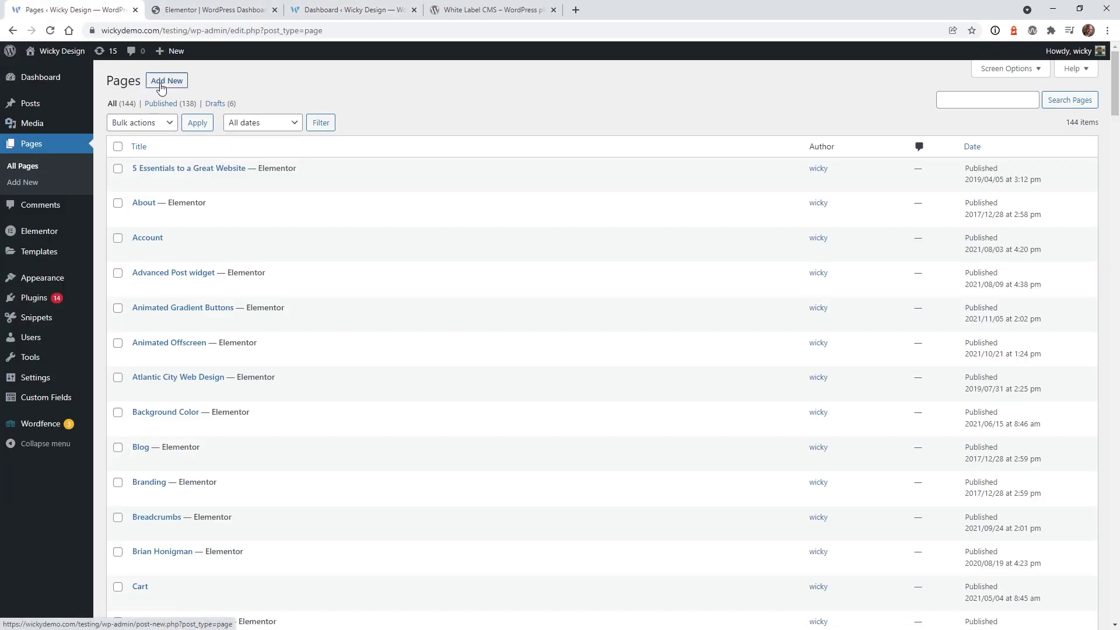
pyautogui.click(198, 10)
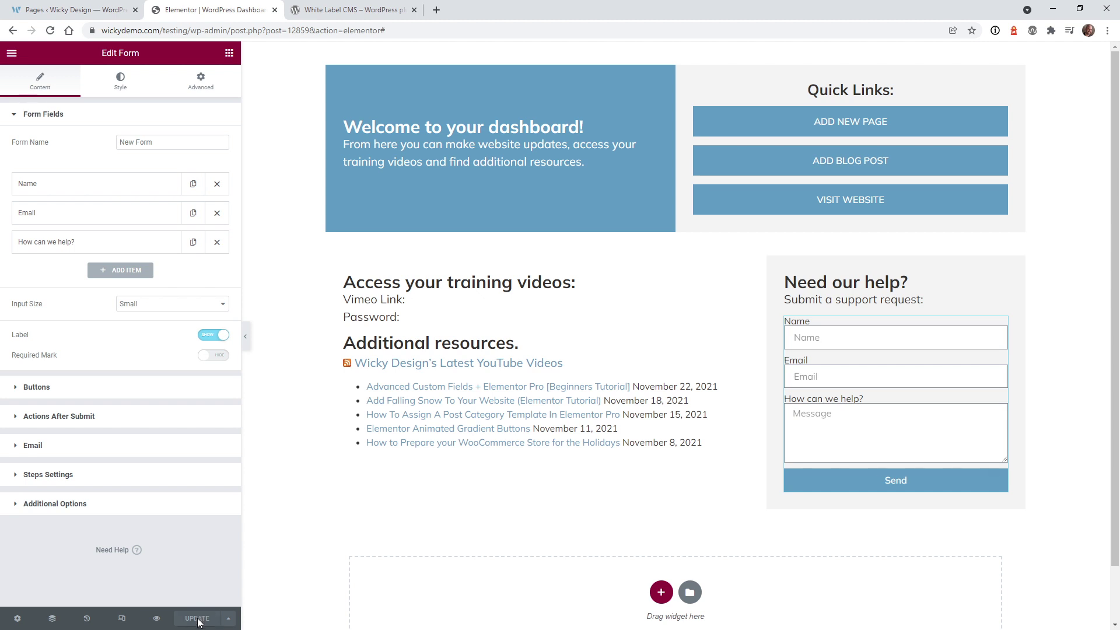
pyautogui.click(315, 9)
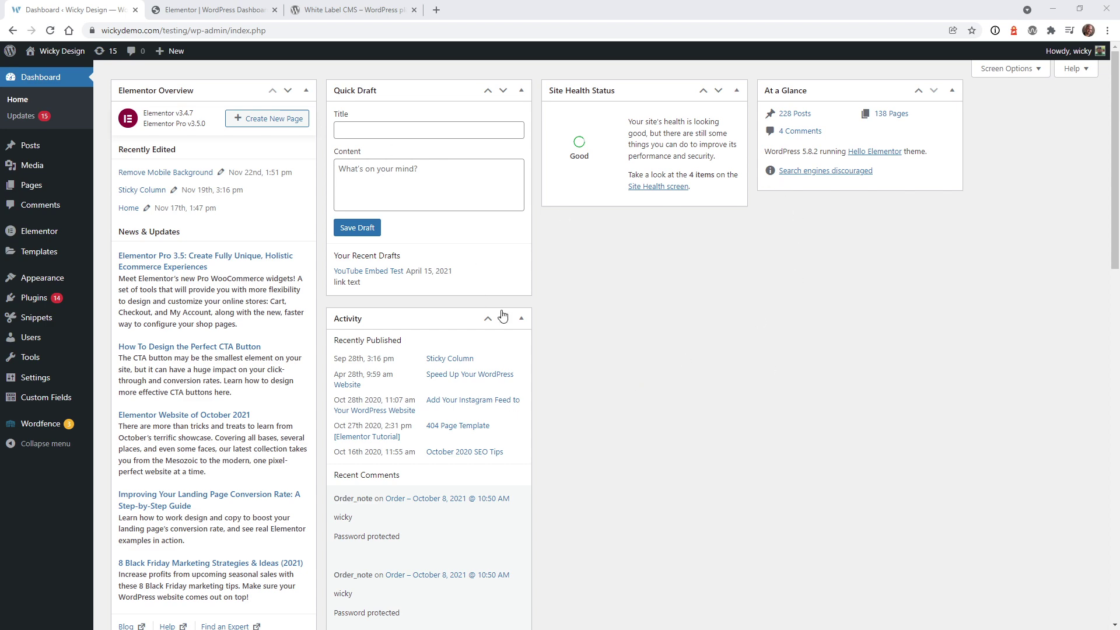
# Step: Open the White Label CMS settings page from the Settings menu
pyautogui.scroll(-5, 502, 315)
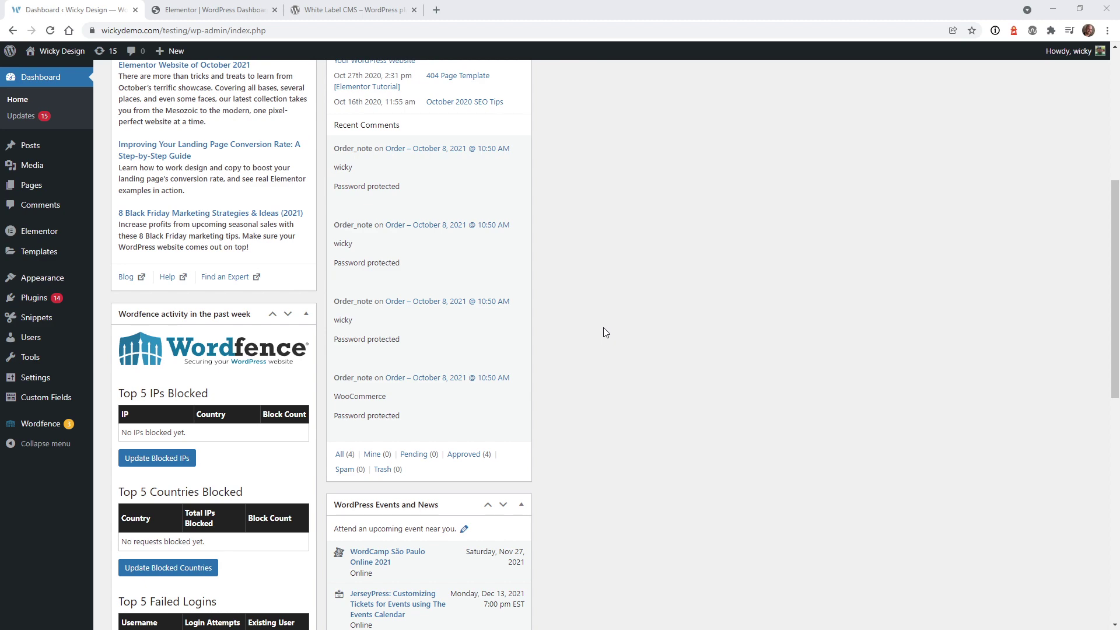
pyautogui.scroll(5, 603, 330)
pyautogui.moveTo(56, 387)
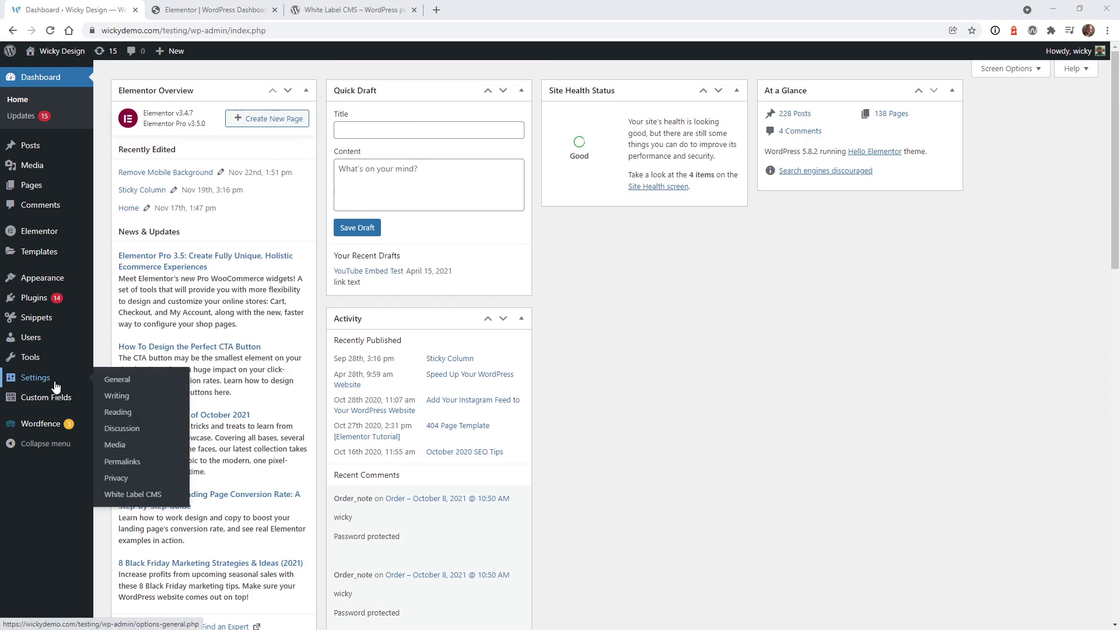
pyautogui.click(133, 495)
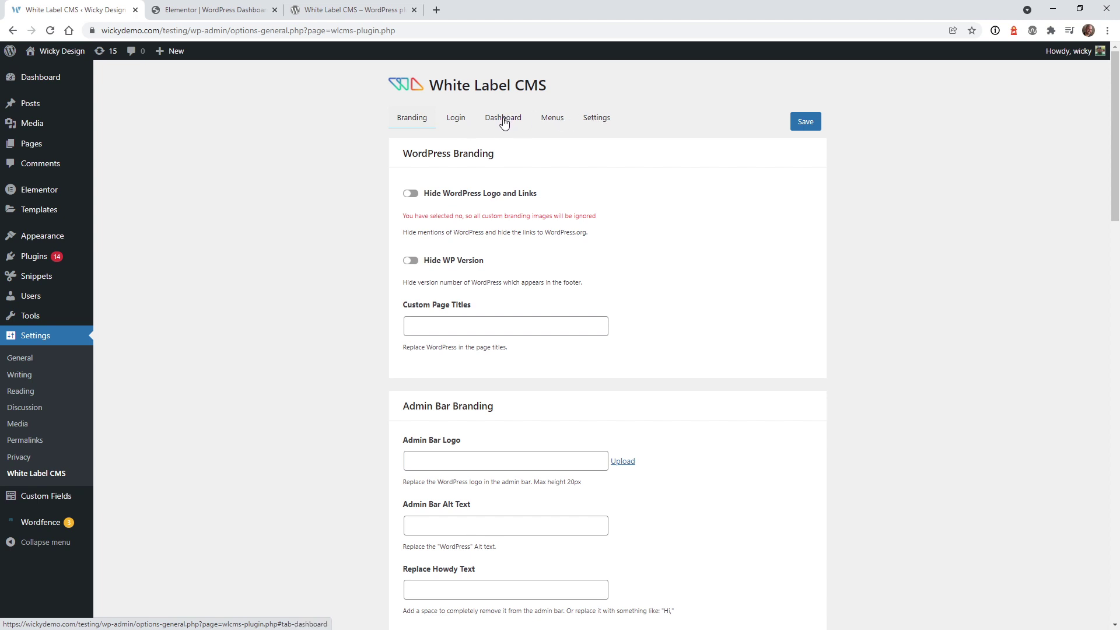
# Step: Hide all default dashboard panels and enable a welcome panel using the 'WordPress Dashboard' Elementor template
pyautogui.click(504, 122)
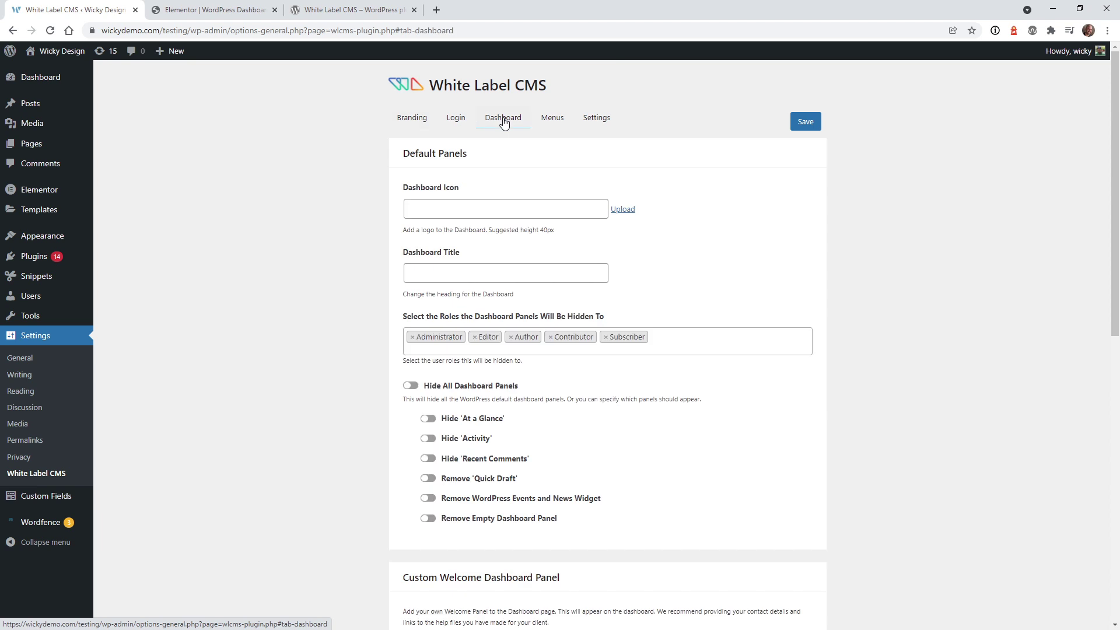
pyautogui.scroll(-3, 385, 260)
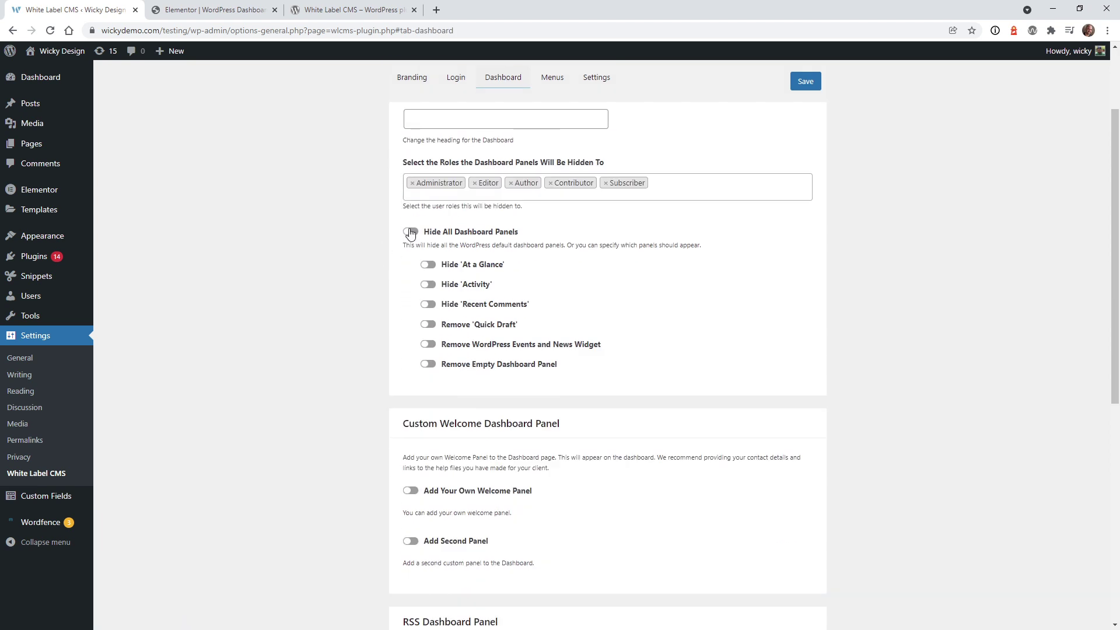
pyautogui.click(414, 233)
pyautogui.scroll(-2, 356, 350)
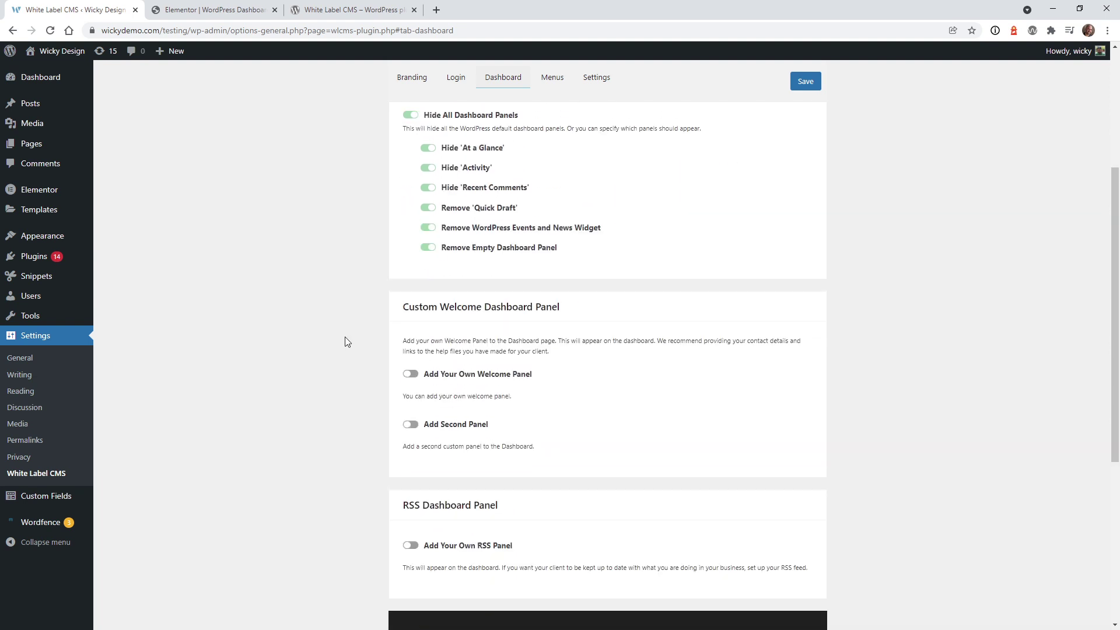
pyautogui.click(410, 374)
pyautogui.scroll(-4, 365, 376)
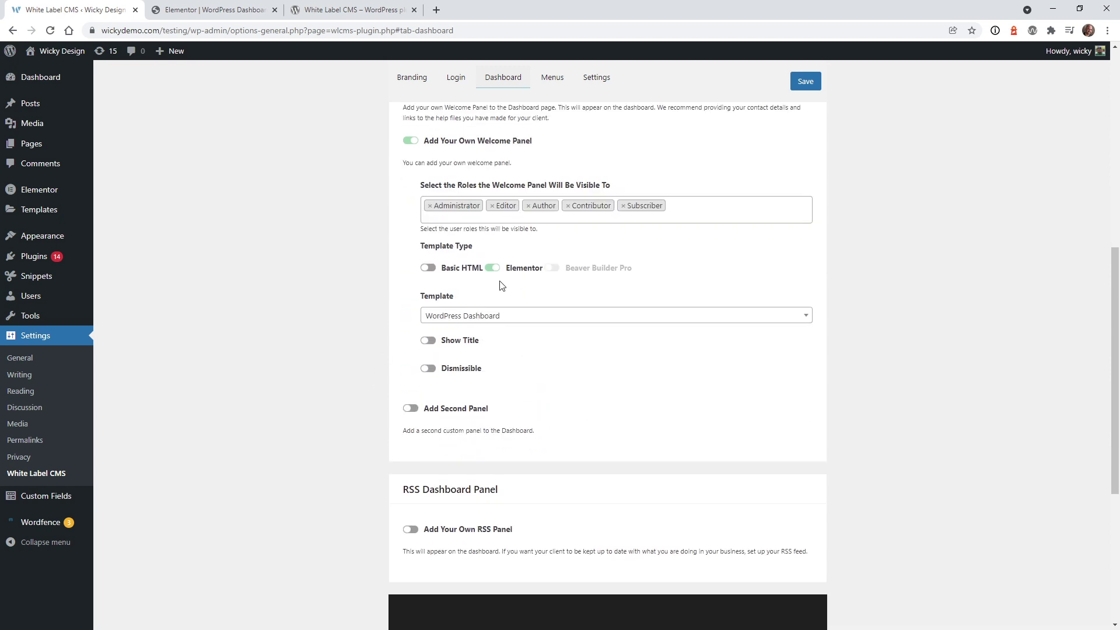
pyautogui.click(506, 316)
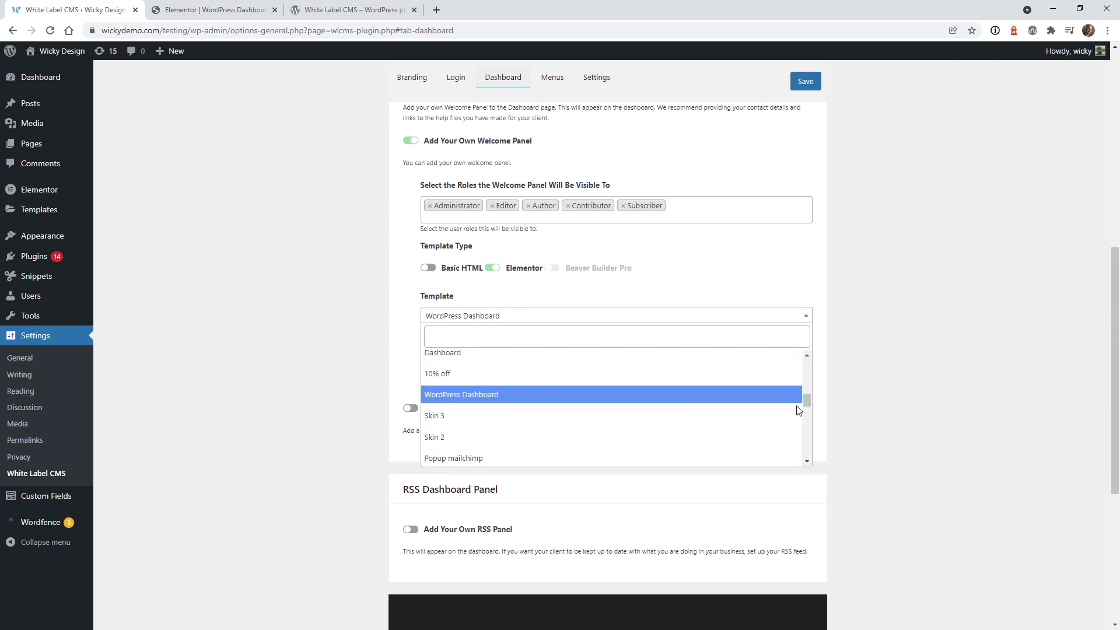
pyautogui.click(487, 395)
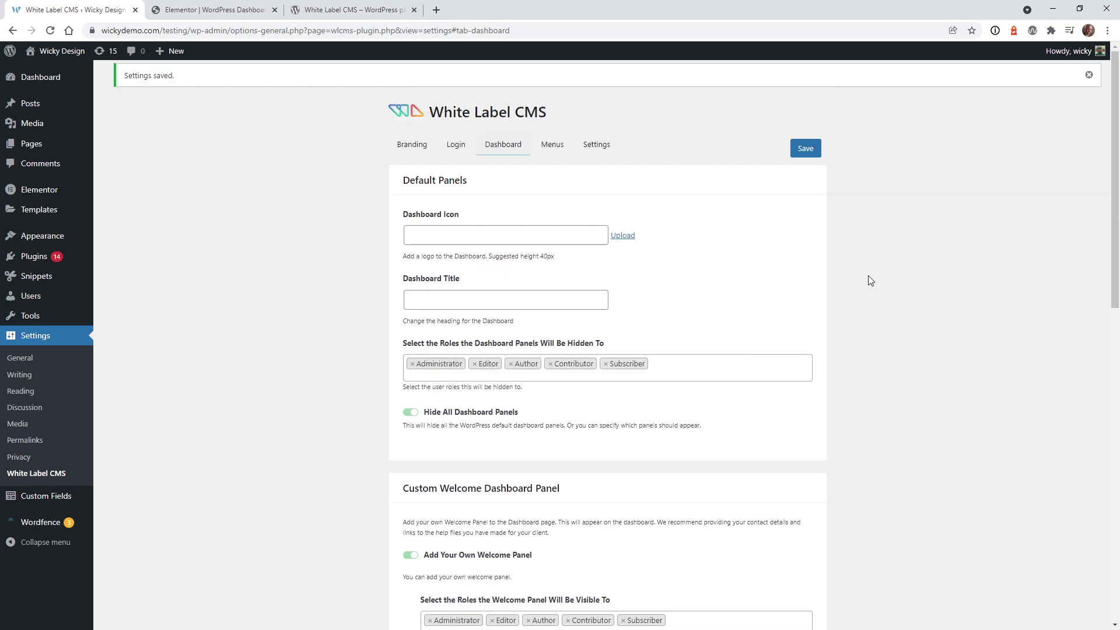
# Step: Open the Dashboard and scroll through the Elementor welcome panel replacing the default widgets
pyautogui.click(47, 88)
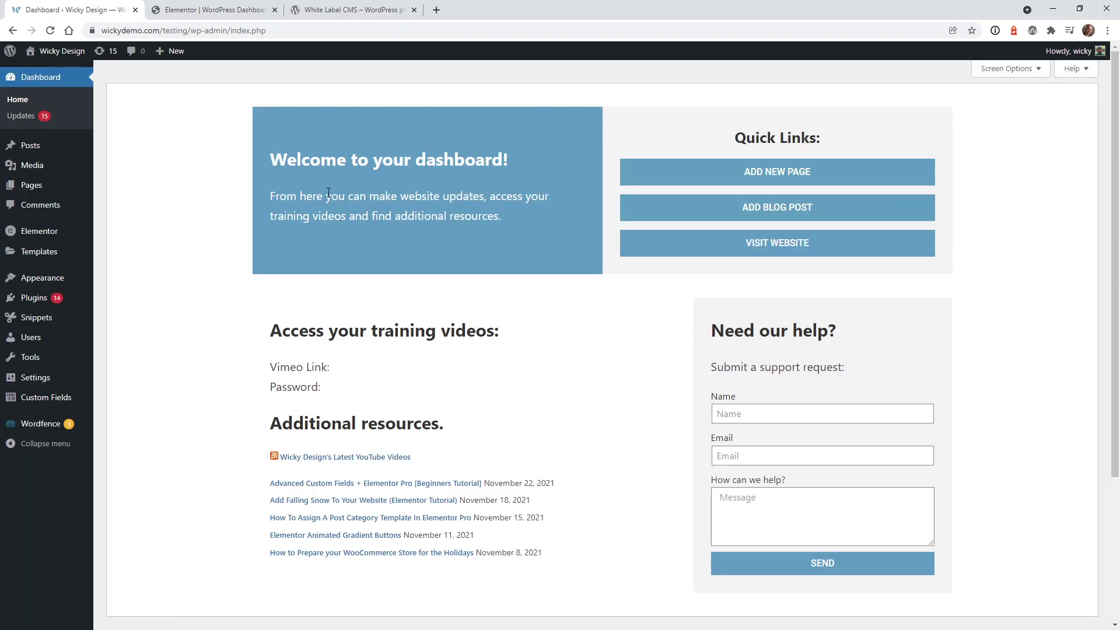
pyautogui.scroll(-4, 462, 334)
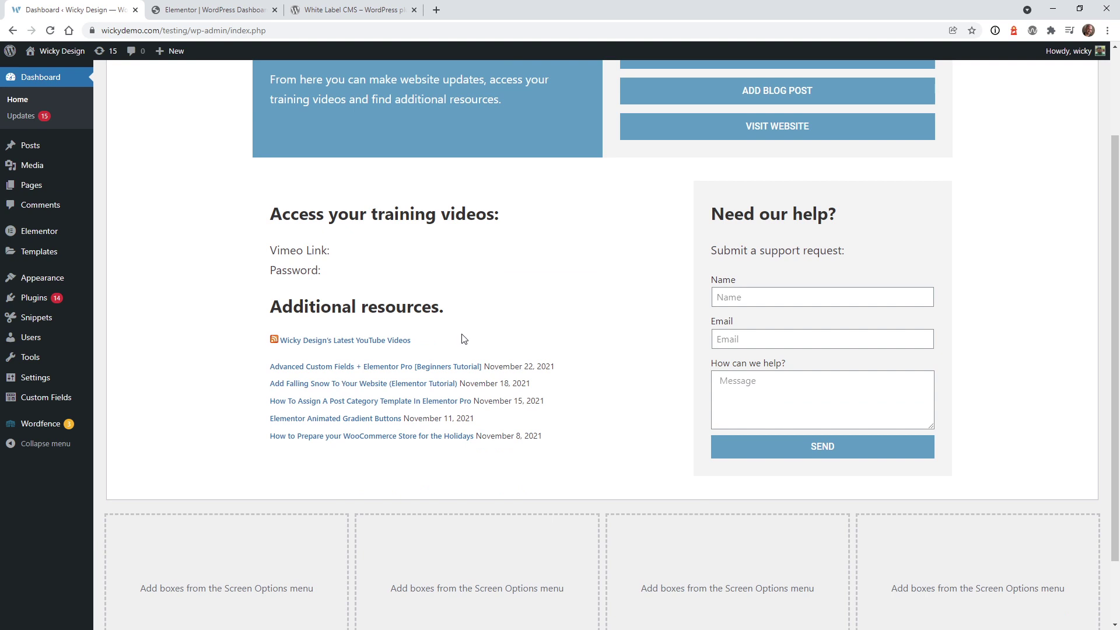
pyautogui.scroll(4, 463, 334)
pyautogui.scroll(-4, 462, 334)
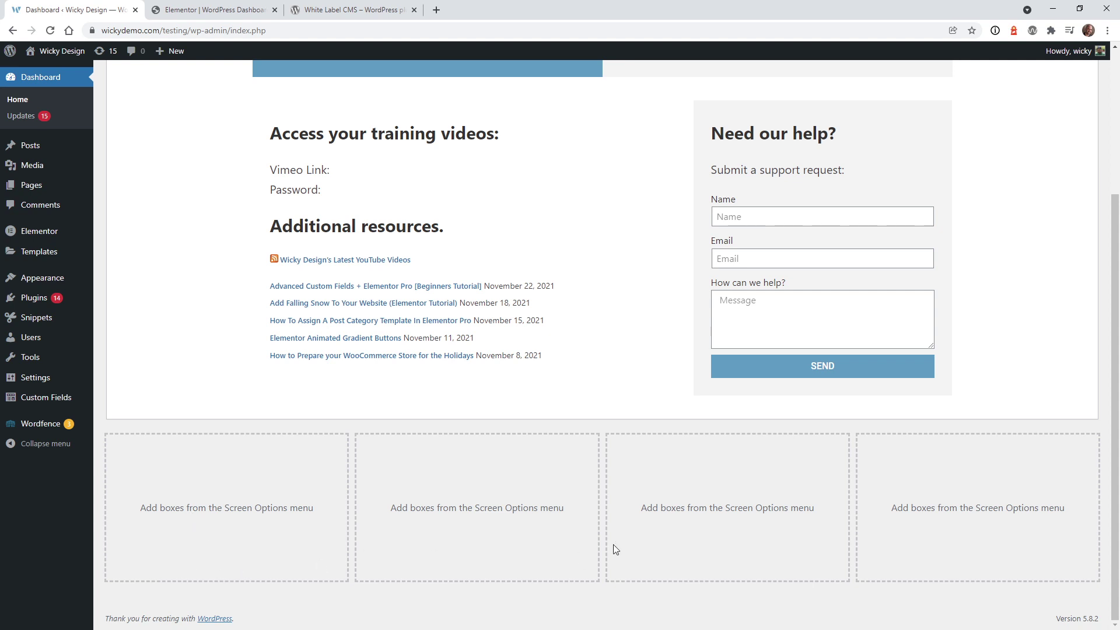
pyautogui.scroll(4, 422, 517)
# Step: Save '#dashboard-widgets-wrap,#wpfooter{display:none;}' as White Label CMS's Custom CSS for Admin
pyautogui.moveTo(73, 379)
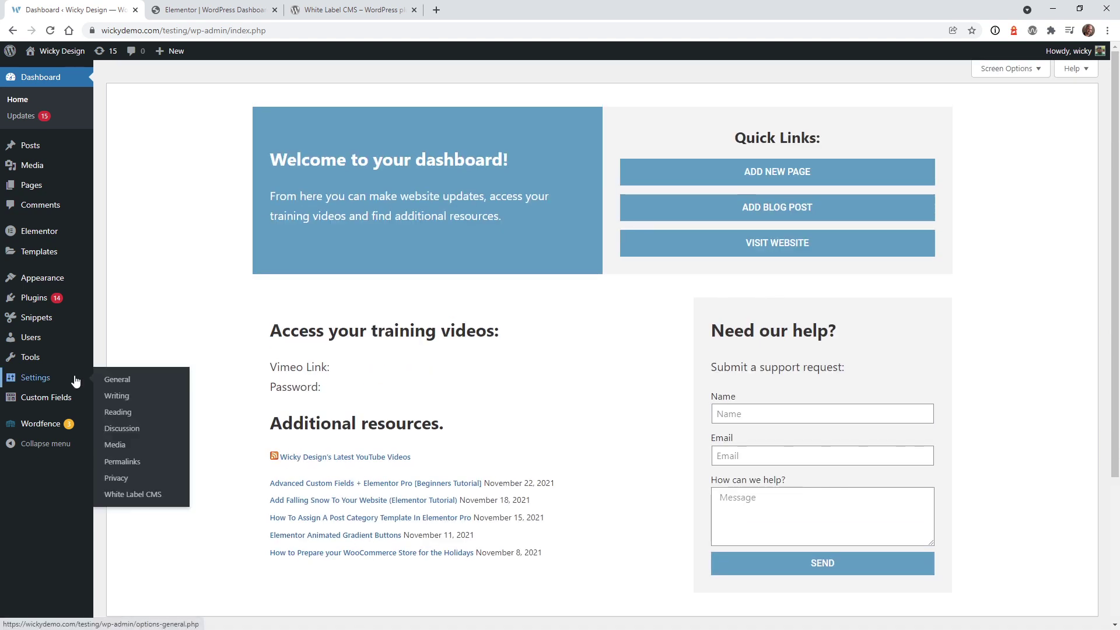
pyautogui.click(152, 495)
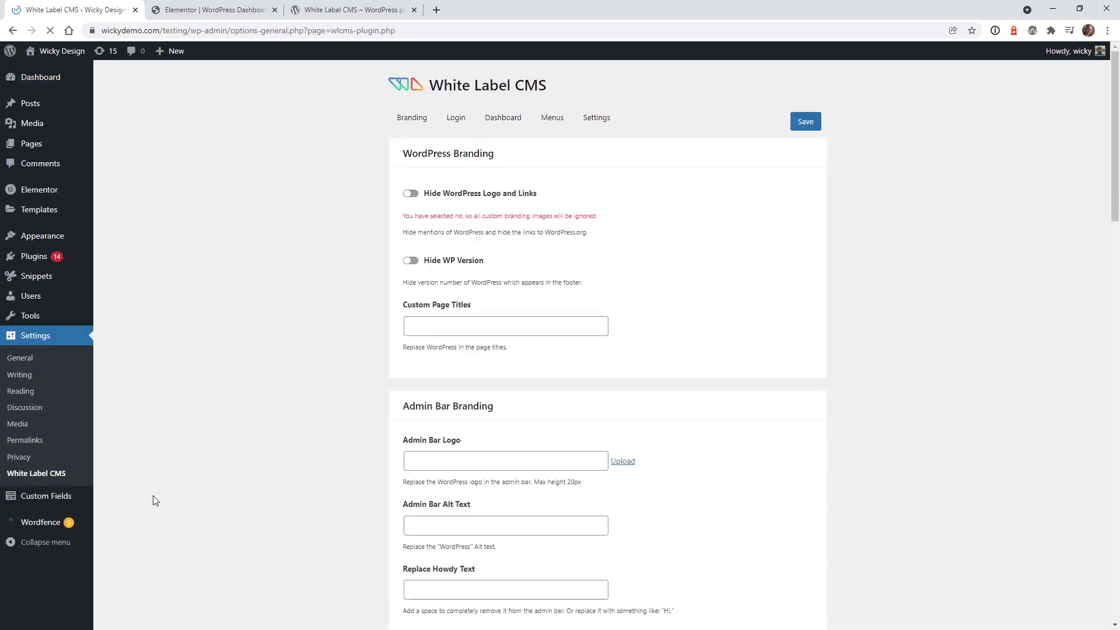
pyautogui.click(598, 118)
pyautogui.scroll(-4, 385, 349)
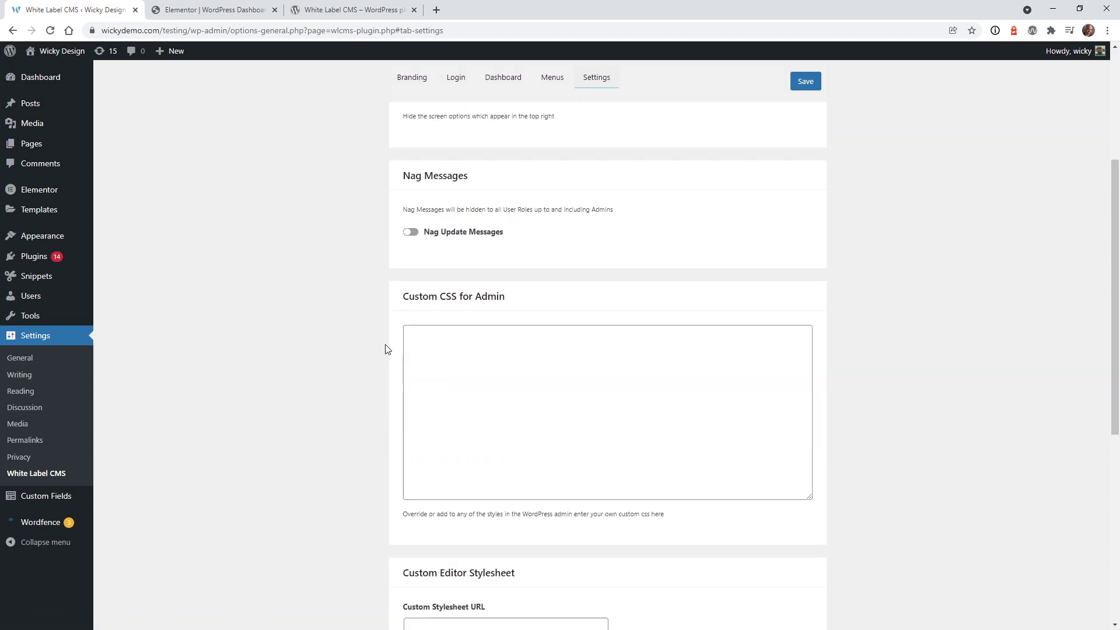
pyautogui.click(430, 338)
pyautogui.write('#dashboard-widgets-wrap,#wpfooter{display:none;}')
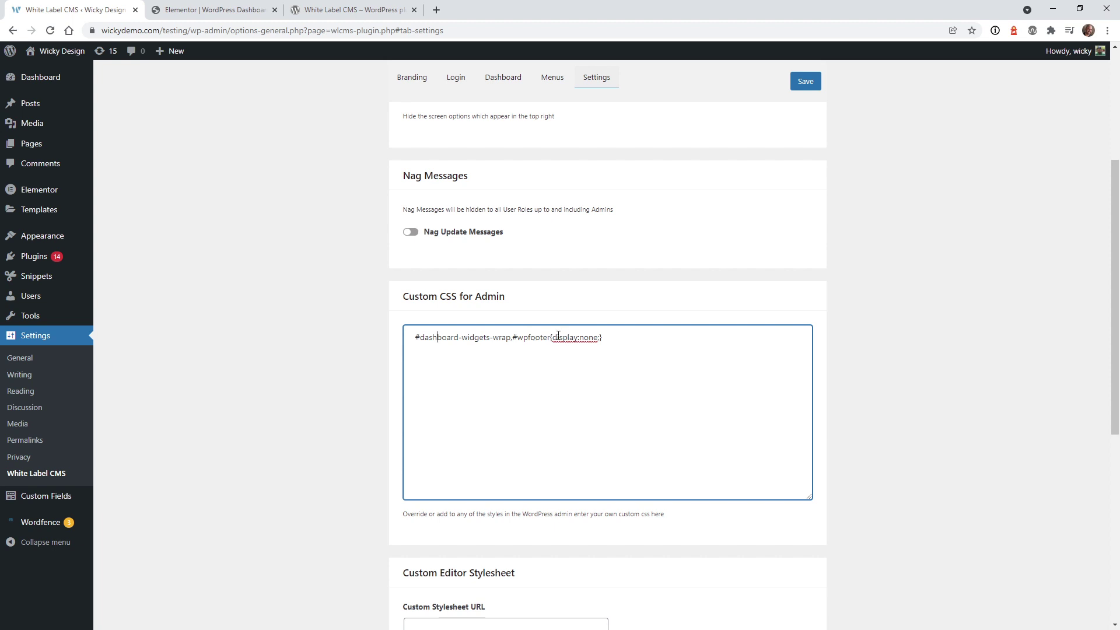
pyautogui.moveTo(566, 337); pyautogui.dragTo(658, 345)
pyautogui.click(805, 81)
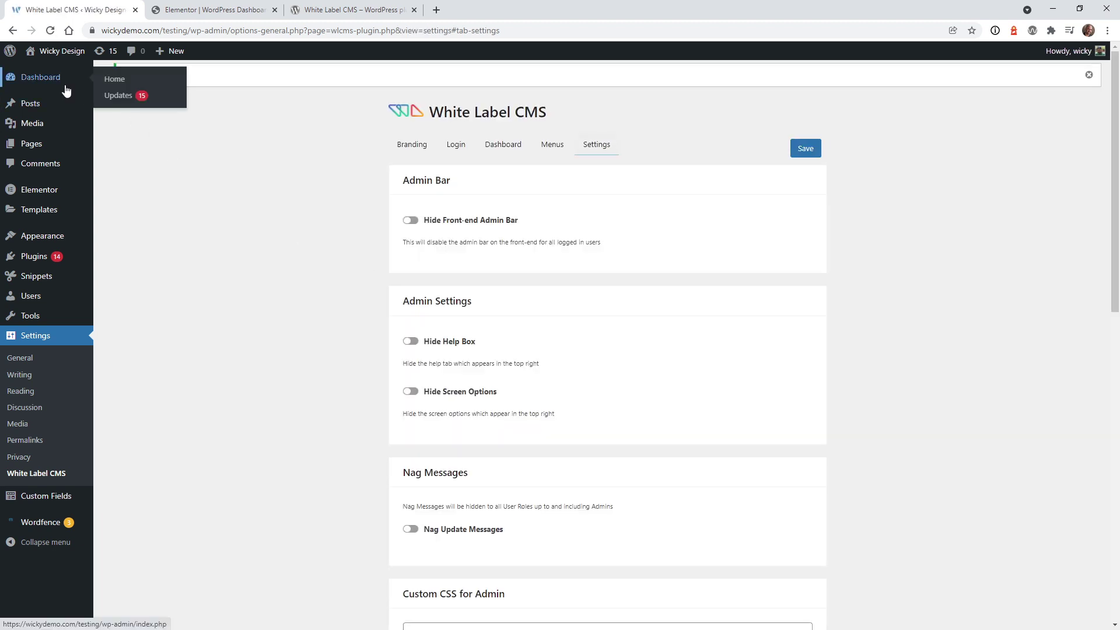
# Step: Review the dashboard now showing only the welcome panel, then go to Elementor's Saved Templates list
pyautogui.click(66, 85)
pyautogui.scroll(-1, 292, 379)
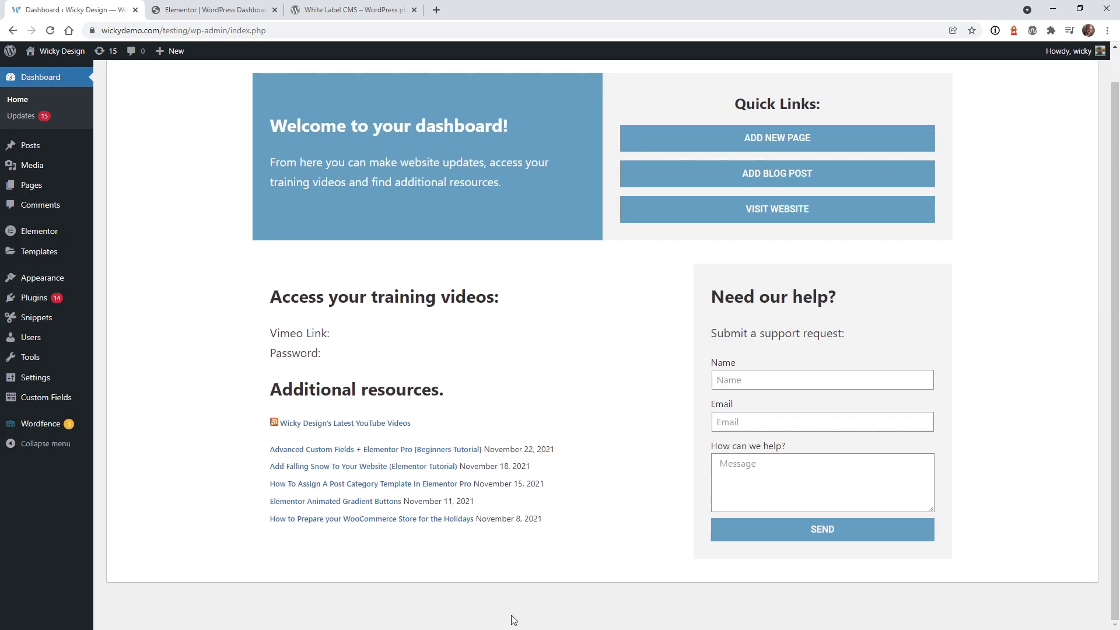
pyautogui.scroll(1, 213, 595)
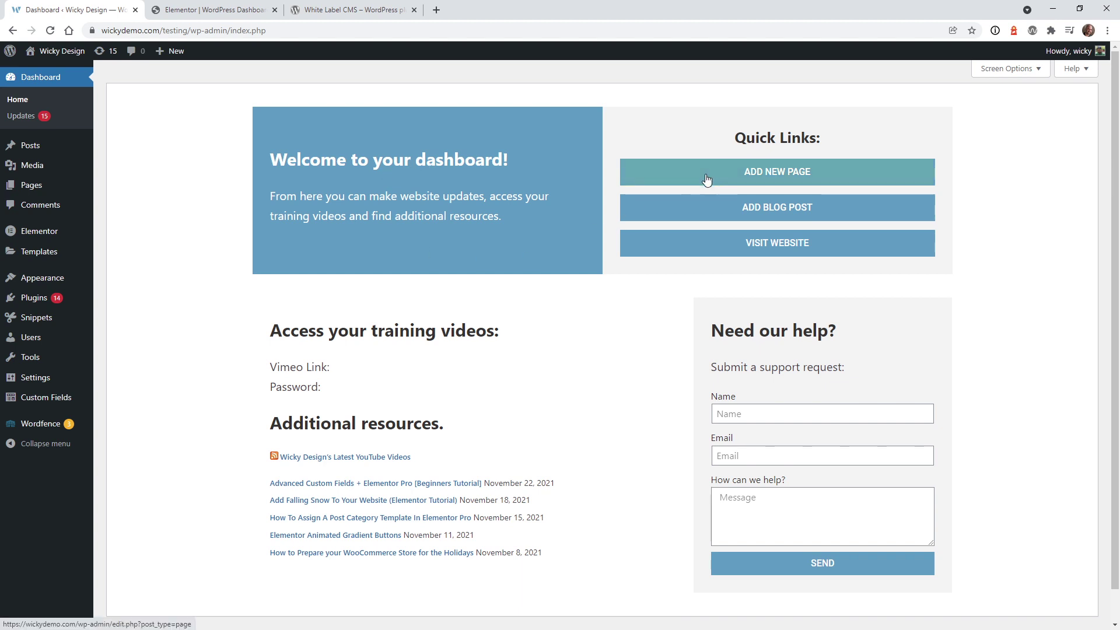
pyautogui.moveTo(40, 283)
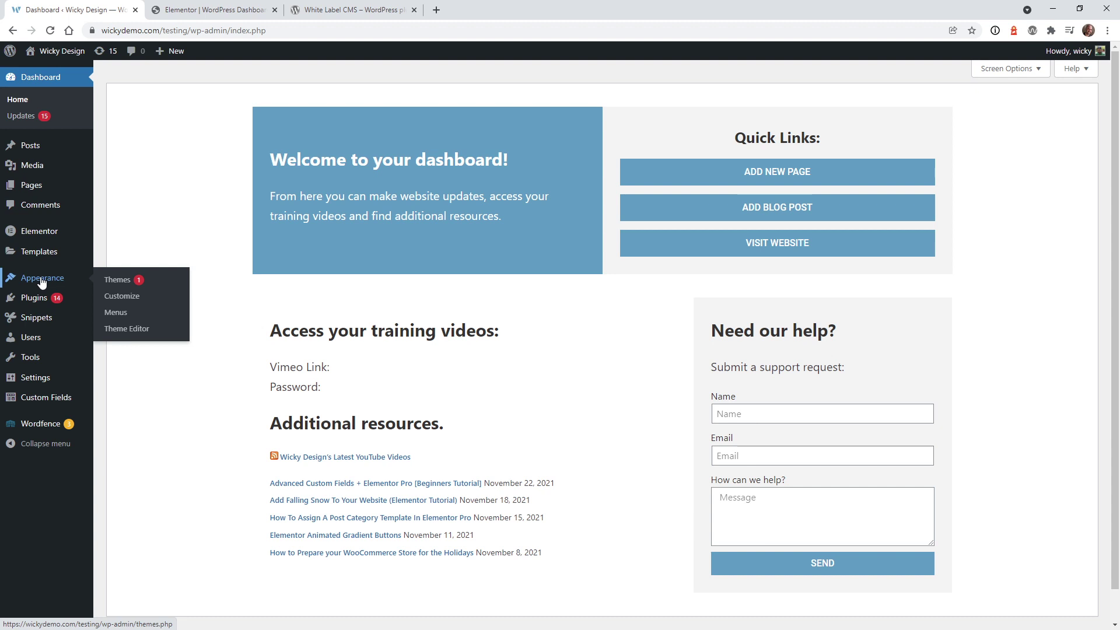
pyautogui.click(41, 257)
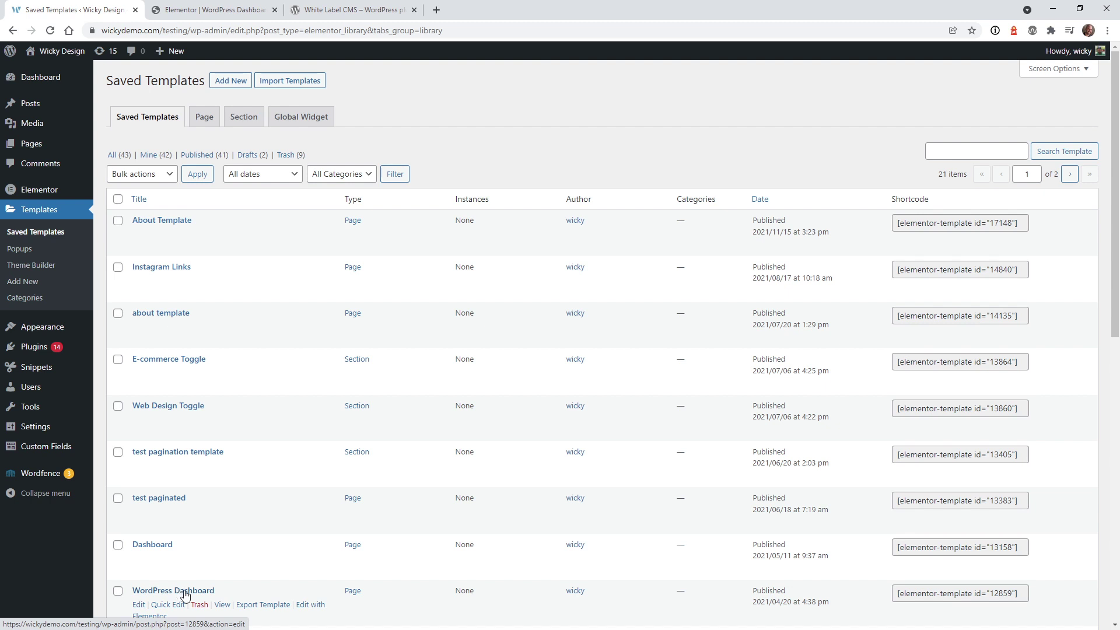
# Step: In a new Elementor tab, change the WordPress Dashboard template's third button to 'VISIT YOUR WEBSITE' and update it
pyautogui.rightClick(307, 607)
pyautogui.click(361, 497)
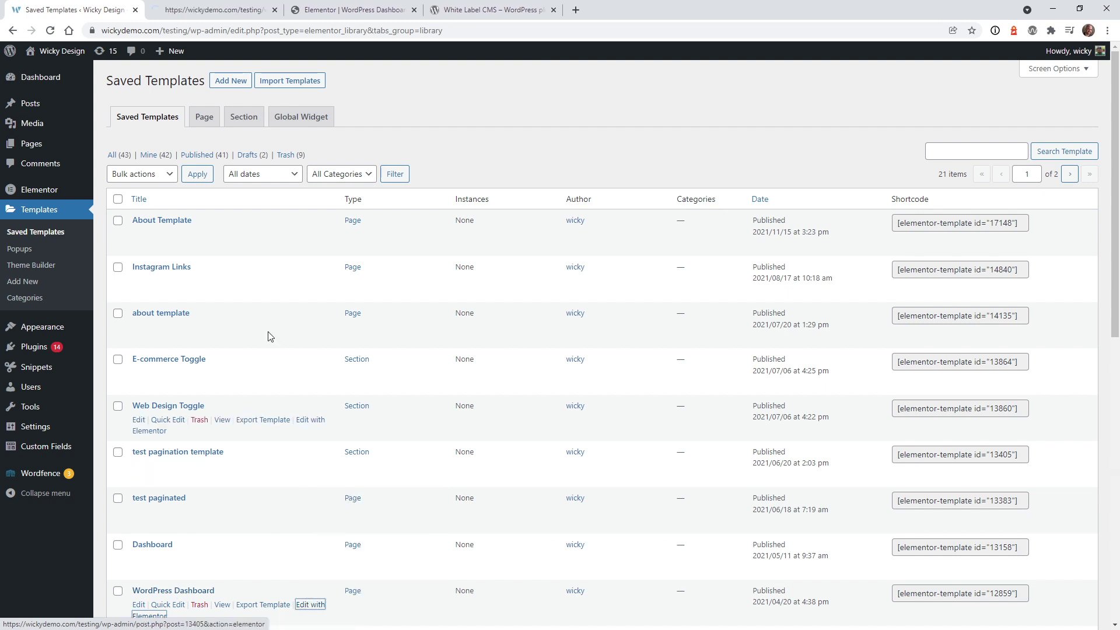
pyautogui.click(242, 5)
pyautogui.click(999, 192)
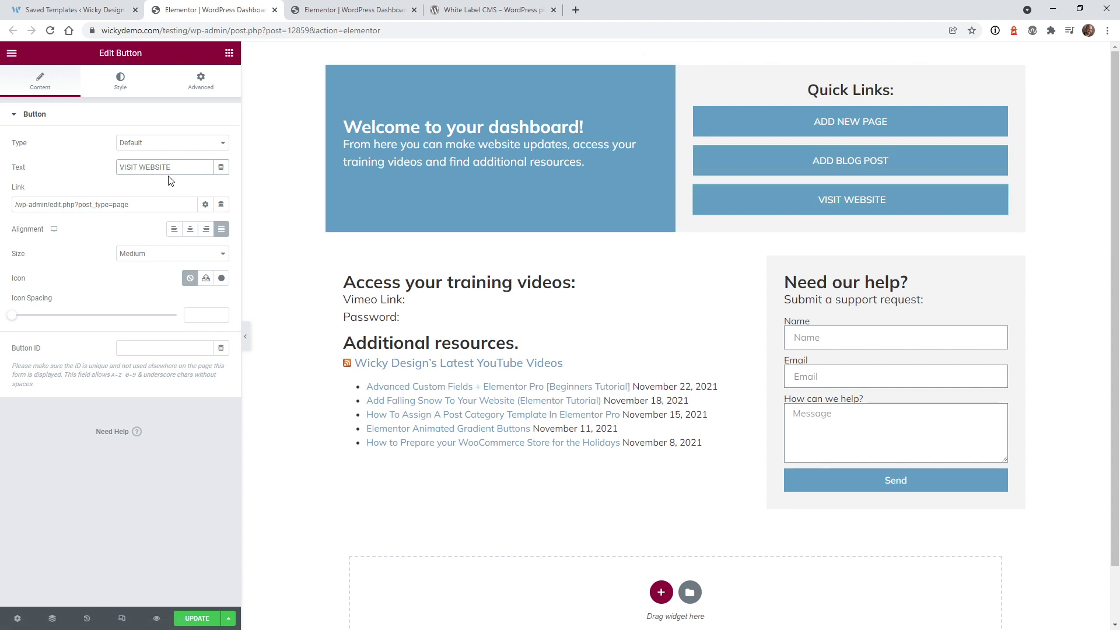
pyautogui.write('YOUR')
pyautogui.click(194, 621)
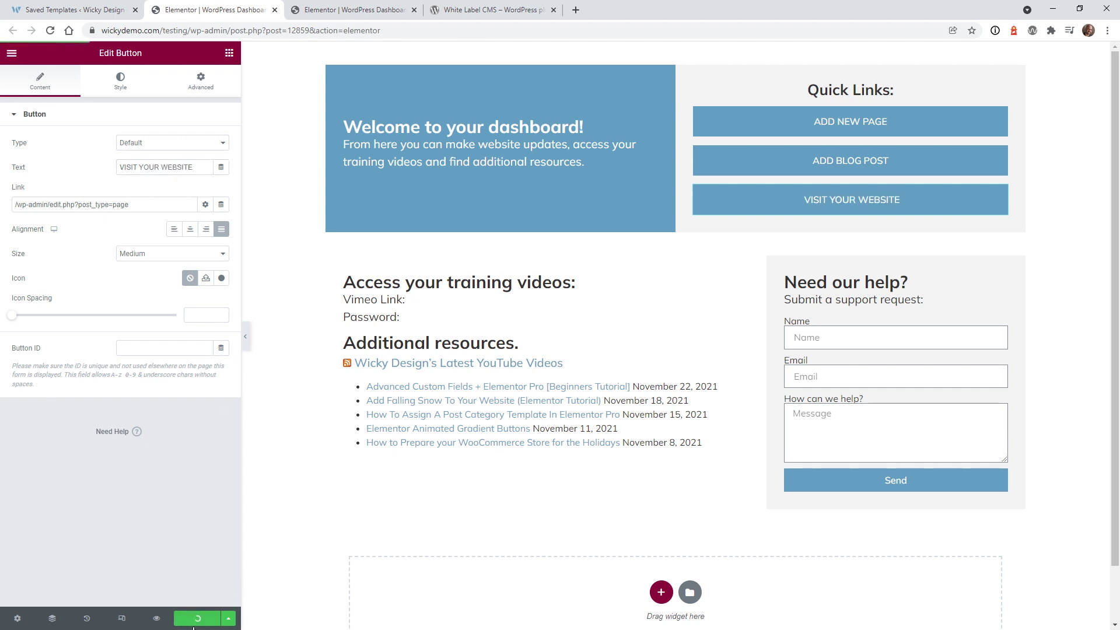
pyautogui.click(94, 10)
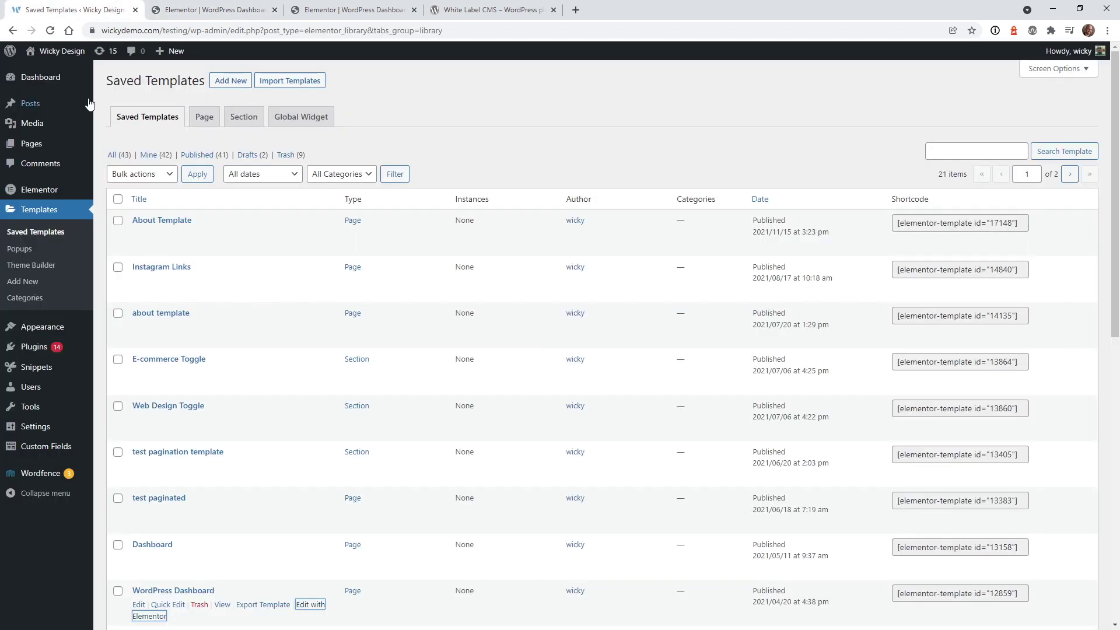
# Step: Open the Dashboard to see the quick link now reading 'VISIT YOUR WEBSITE'
pyautogui.click(58, 81)
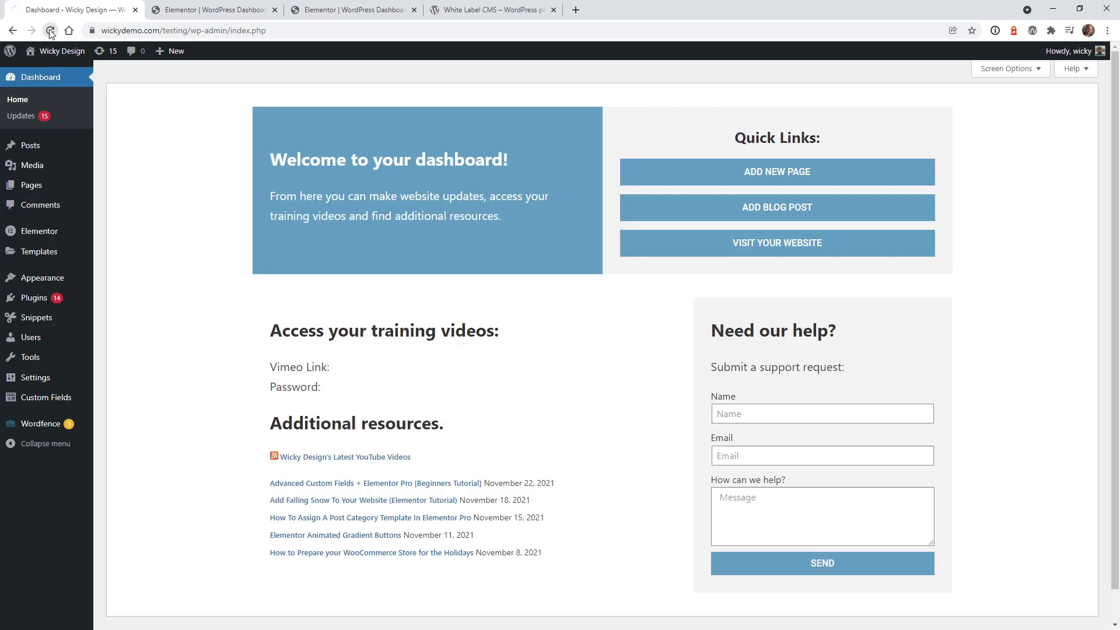